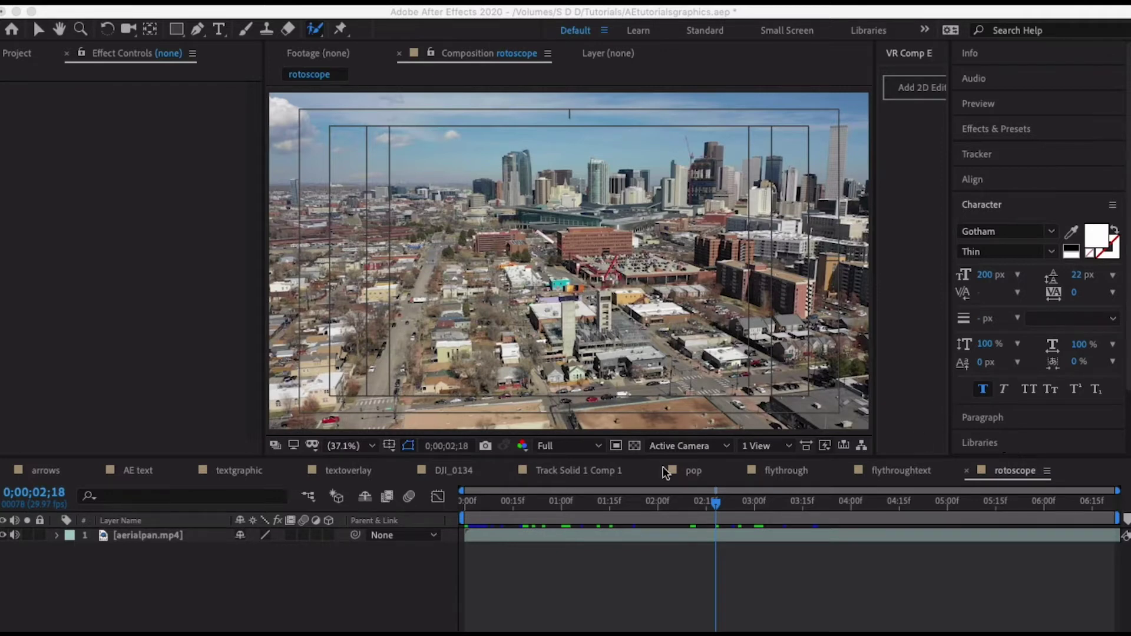
- Scrub back through the aerial clip from near its start to preview it
{"action": "left_click", "coordinate": [279, 571]}
{"action": "left_click", "coordinate": [509, 501]}
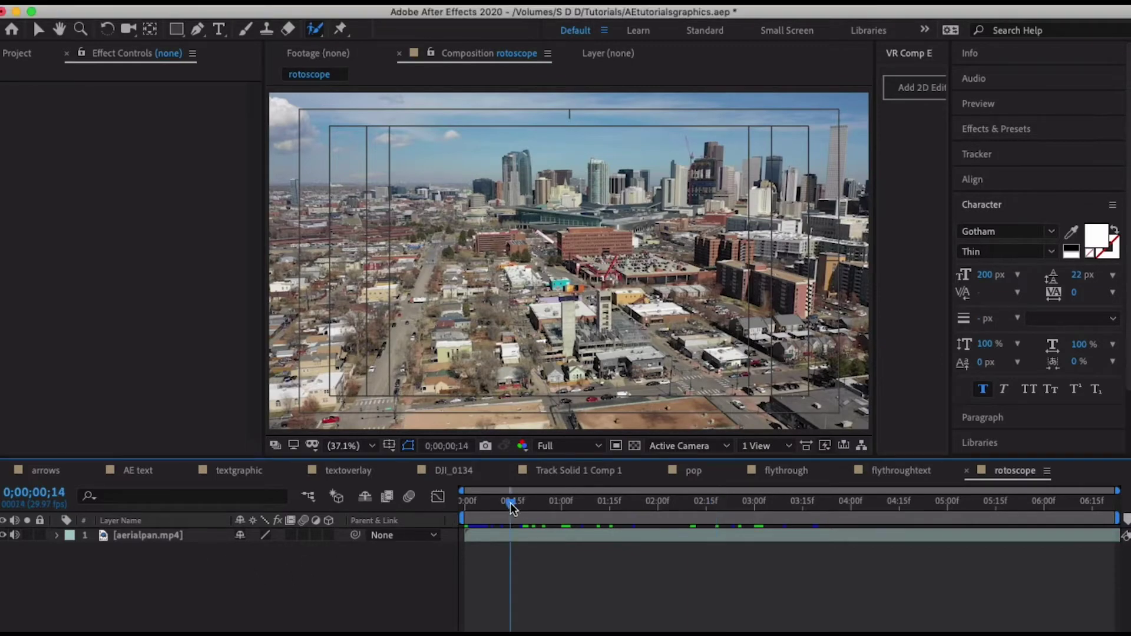
{"action": "left_click_drag", "start_coordinate": [500, 503], "coordinate": [392, 525]}
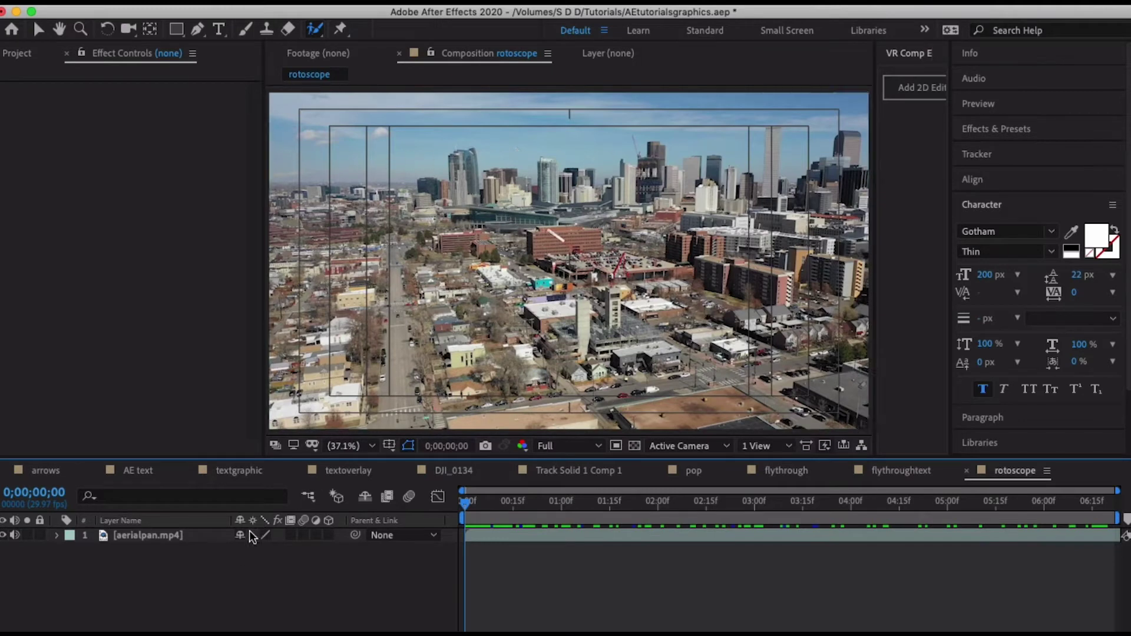
- Add a DENVER text title and position it centred just above the downtown skyline
{"action": "left_click", "coordinate": [219, 29]}
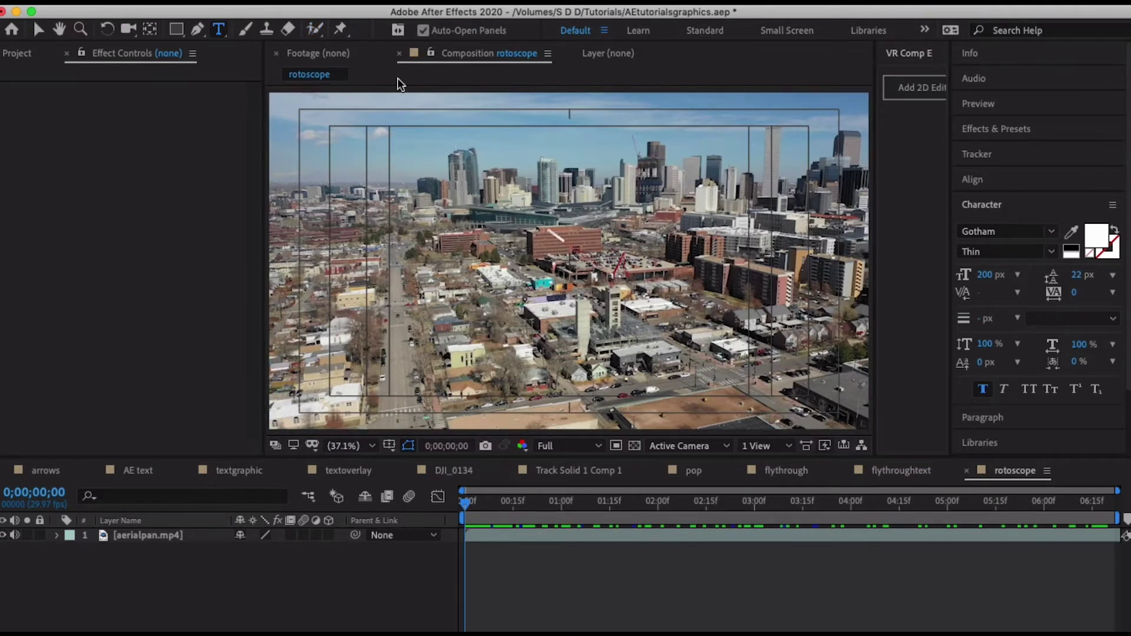
{"action": "left_click", "coordinate": [497, 147]}
{"action": "type", "text": "DENVER"}
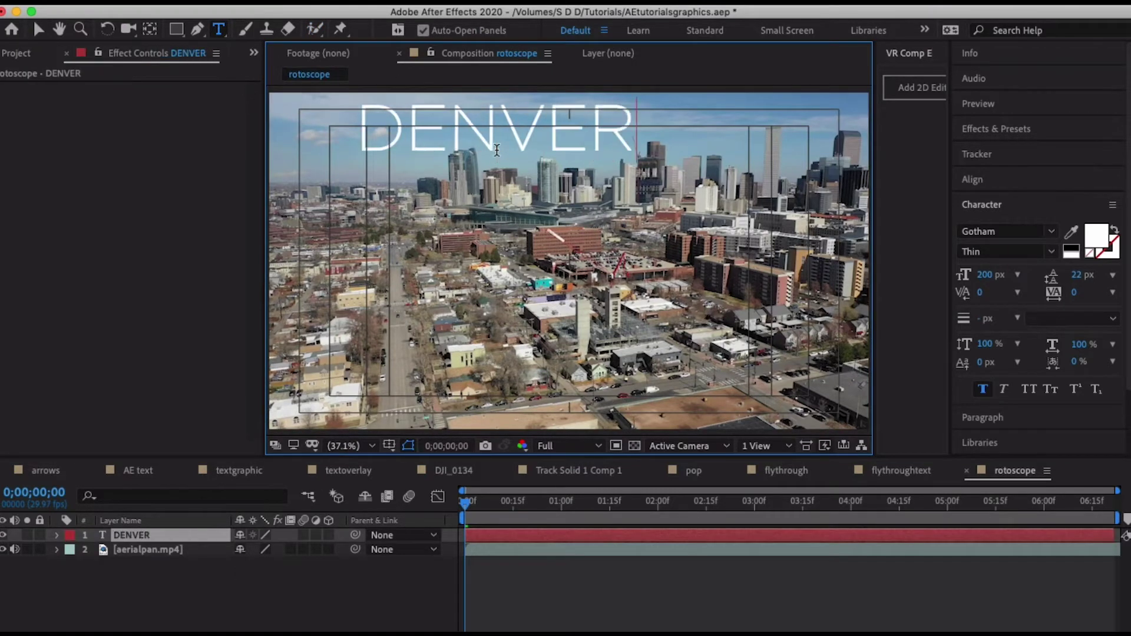
{"action": "left_click", "coordinate": [38, 29]}
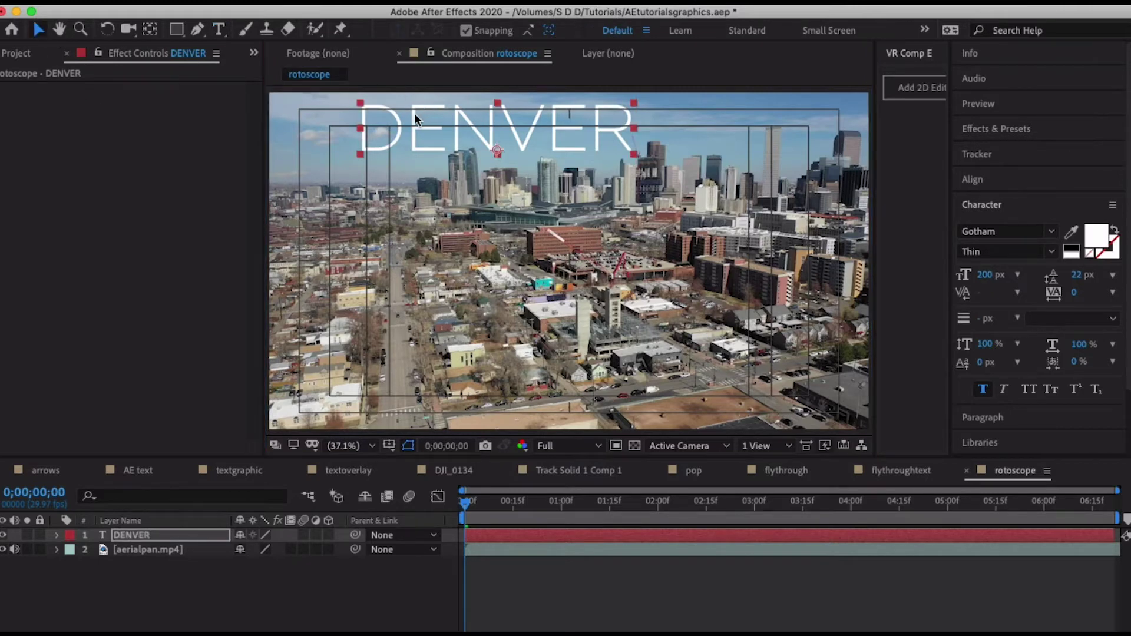
{"action": "left_click_drag", "start_coordinate": [415, 113], "coordinate": [525, 123]}
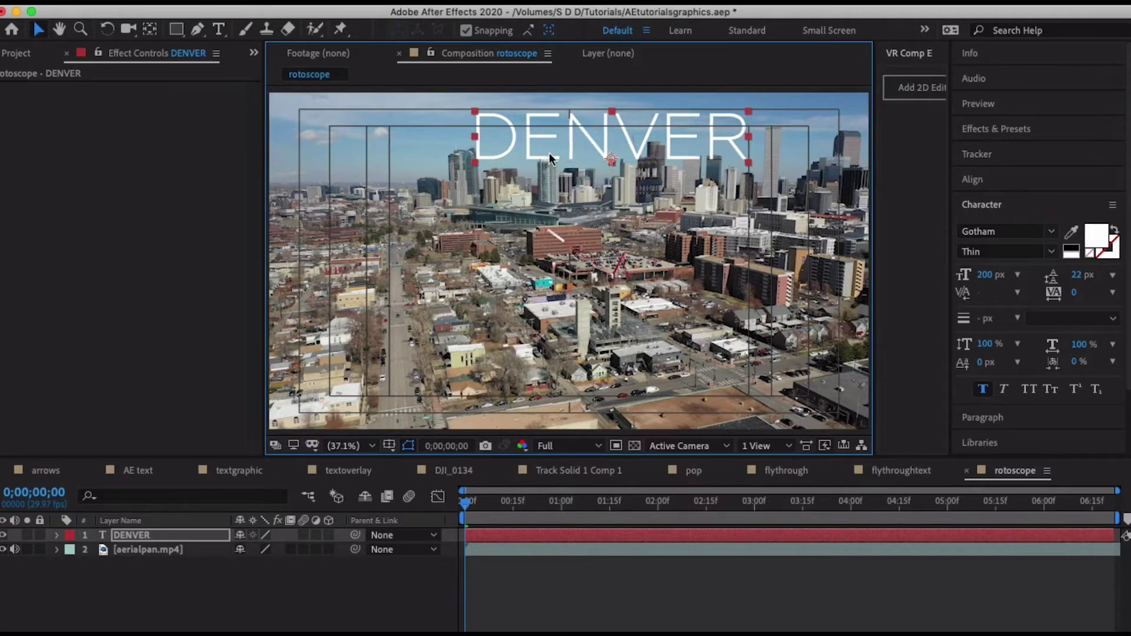
{"action": "left_click_drag", "start_coordinate": [535, 135], "coordinate": [530, 139]}
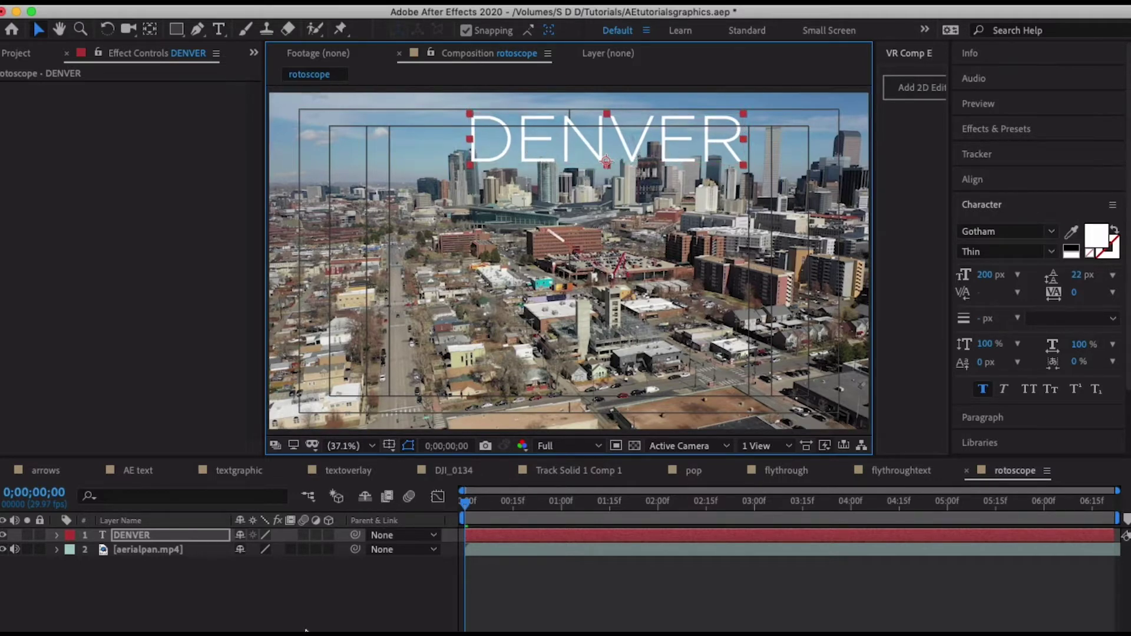
{"action": "left_click", "coordinate": [298, 575]}
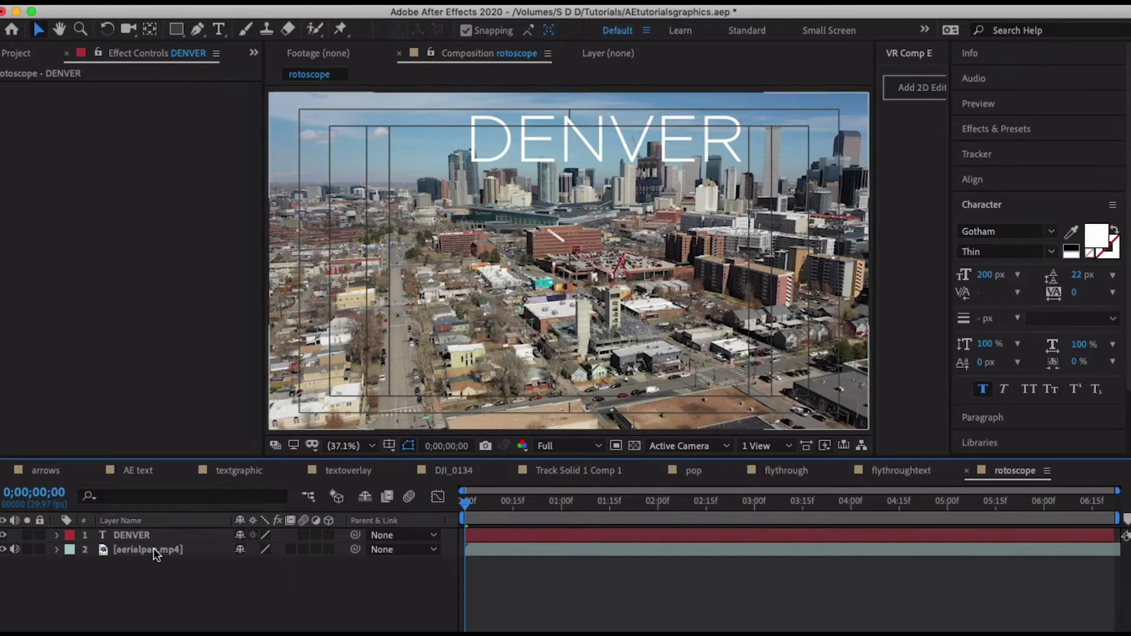
{"action": "left_click", "coordinate": [315, 29]}
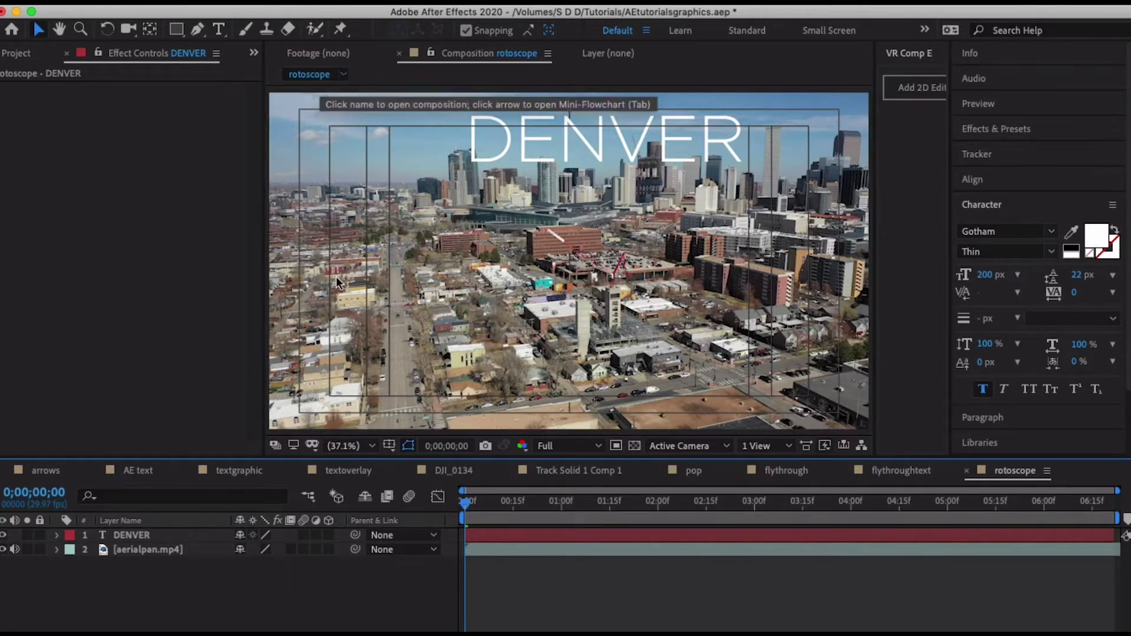
- Open aerialpan.mp4 in its Layer view, step to frame 0;00;00;04, and select the Roto Brush
{"action": "double_click", "coordinate": [151, 549]}
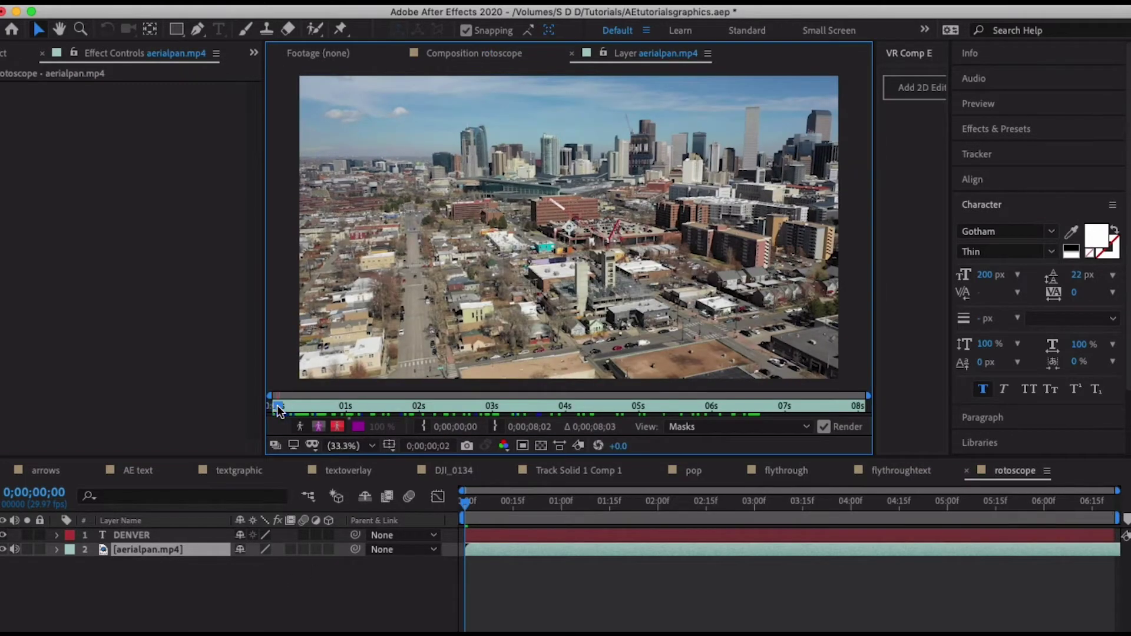
{"action": "left_click_drag", "start_coordinate": [272, 409], "coordinate": [283, 412]}
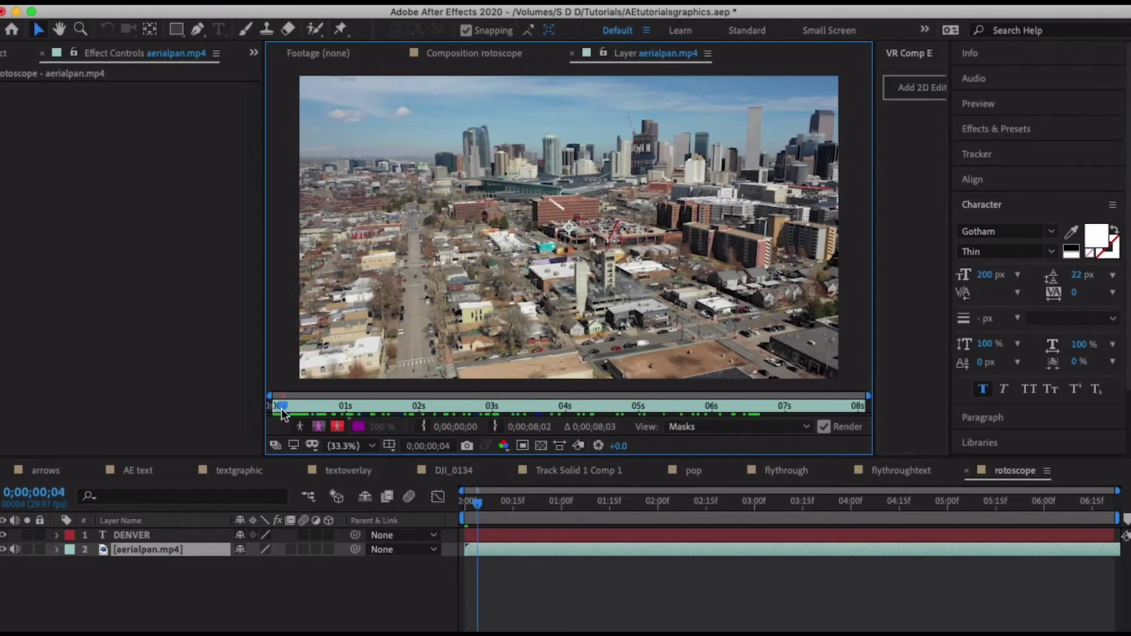
{"action": "left_click", "coordinate": [316, 30]}
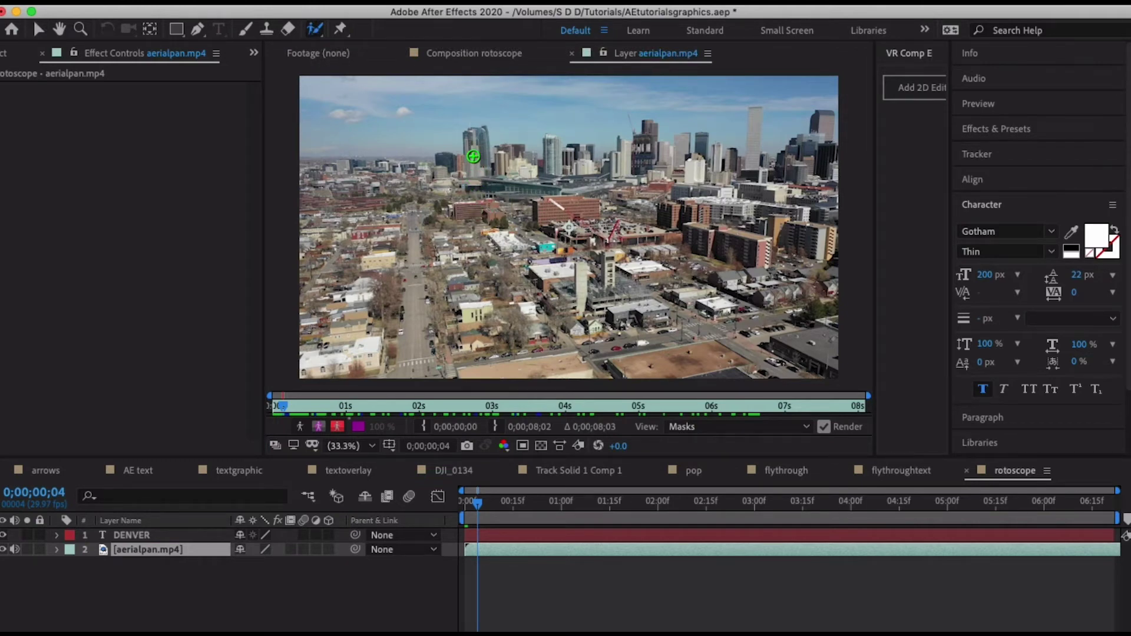
{"action": "key", "text": "alt"}
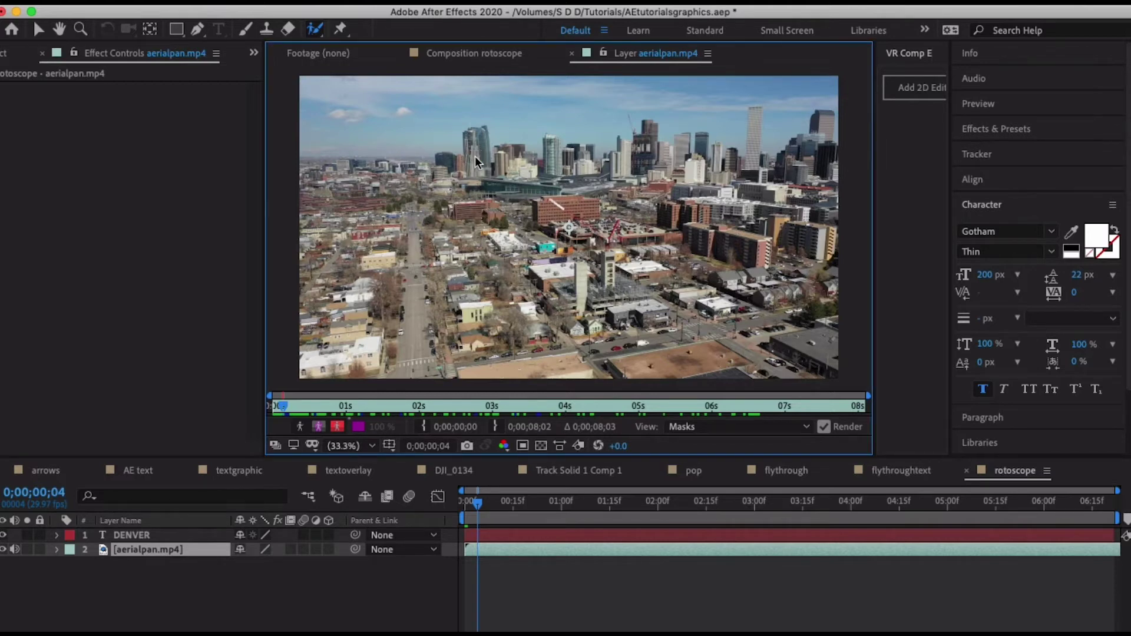
- Paint Roto Brush strokes over the central tower and each skyscraper to its right on frame 4
{"action": "left_click_drag", "start_coordinate": [476, 143], "coordinate": [473, 160]}
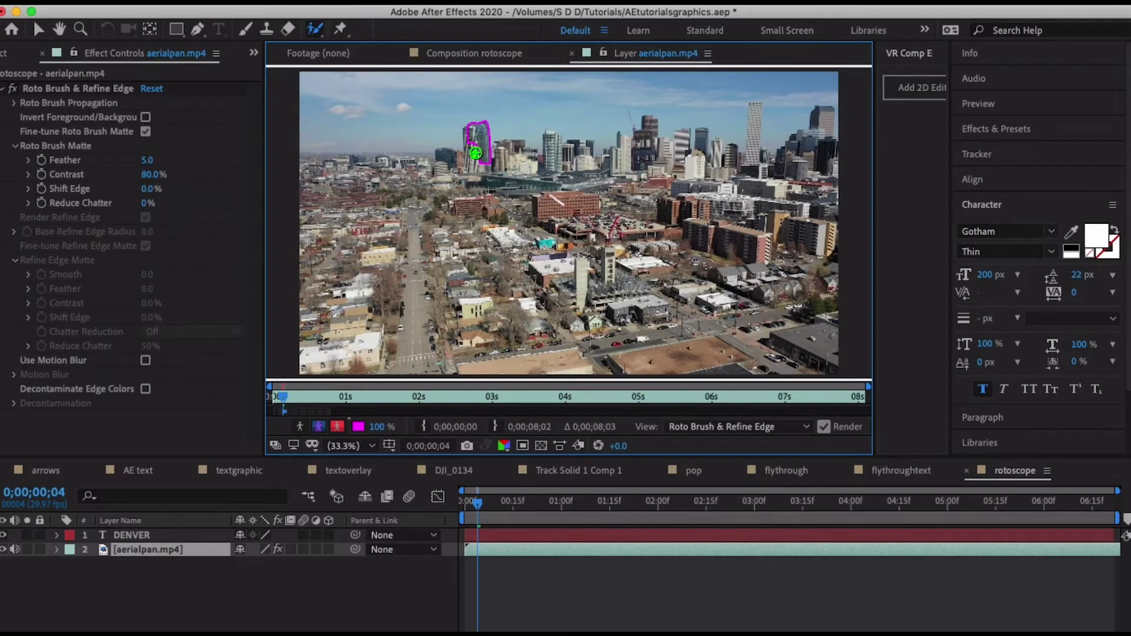
{"action": "mouse_move", "coordinate": [444, 161]}
{"action": "left_mouse_down"}
{"action": "mouse_move", "coordinate": [487, 169]}
{"action": "mouse_move", "coordinate": [507, 159]}
{"action": "mouse_move", "coordinate": [501, 152]}
{"action": "mouse_move", "coordinate": [498, 170]}
{"action": "mouse_move", "coordinate": [498, 151]}
{"action": "mouse_move", "coordinate": [503, 171]}
{"action": "mouse_move", "coordinate": [530, 159]}
{"action": "left_mouse_up"}
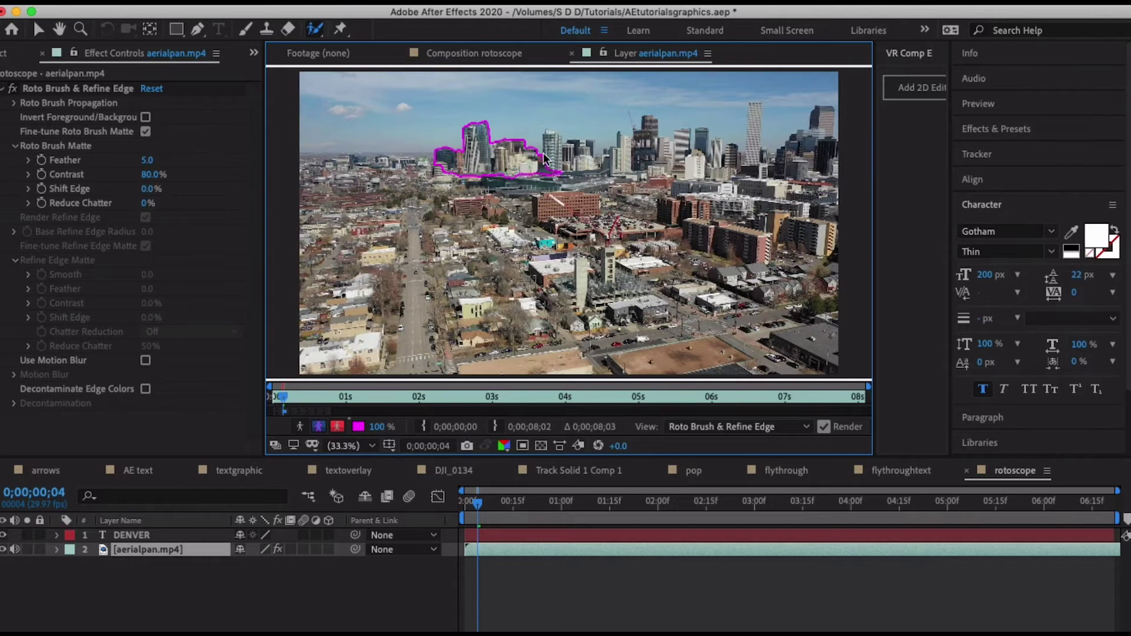
{"action": "mouse_move", "coordinate": [548, 158]}
{"action": "left_mouse_down"}
{"action": "mouse_move", "coordinate": [553, 134]}
{"action": "mouse_move", "coordinate": [558, 155]}
{"action": "mouse_move", "coordinate": [577, 150]}
{"action": "mouse_move", "coordinate": [587, 164]}
{"action": "mouse_move", "coordinate": [593, 144]}
{"action": "mouse_move", "coordinate": [590, 178]}
{"action": "mouse_move", "coordinate": [604, 149]}
{"action": "left_mouse_up"}
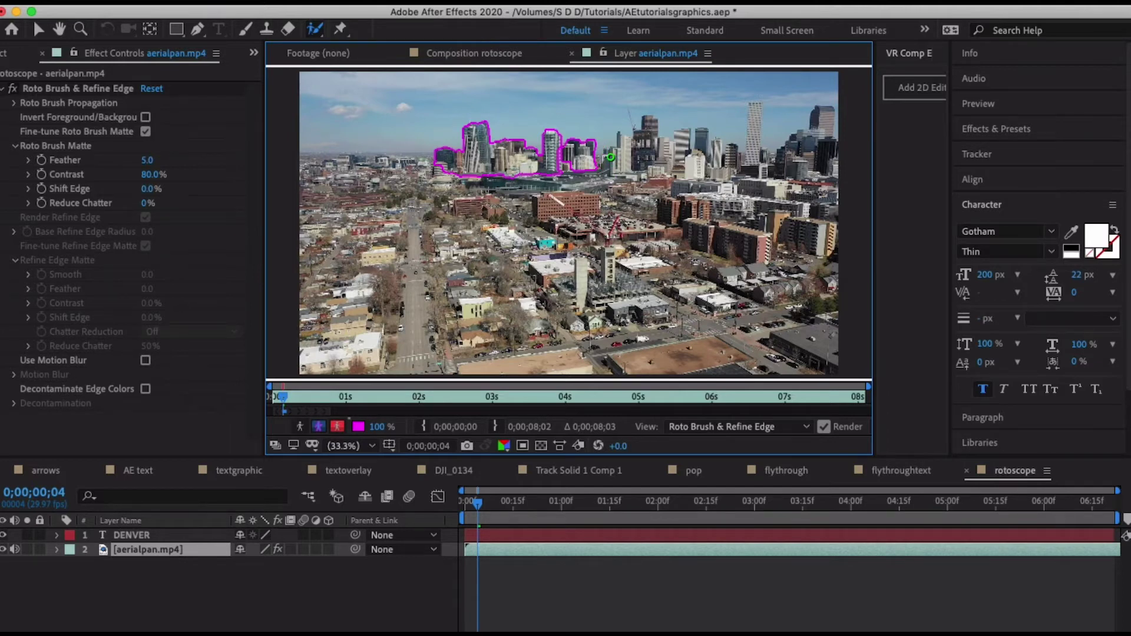
{"action": "left_click_drag", "start_coordinate": [611, 156], "coordinate": [614, 169]}
{"action": "mouse_move", "coordinate": [625, 144]}
{"action": "left_mouse_down"}
{"action": "mouse_move", "coordinate": [643, 151]}
{"action": "mouse_move", "coordinate": [643, 137]}
{"action": "mouse_move", "coordinate": [642, 166]}
{"action": "left_mouse_up"}
{"action": "left_click_drag", "start_coordinate": [657, 144], "coordinate": [668, 146]}
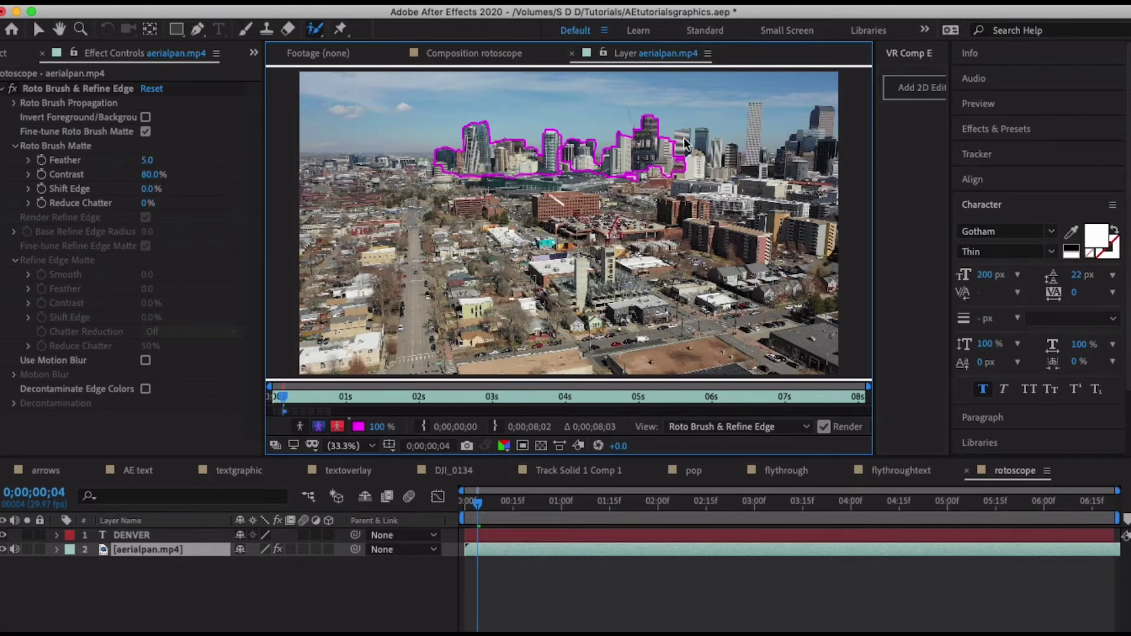
{"action": "mouse_move", "coordinate": [683, 137]}
{"action": "left_mouse_down"}
{"action": "mouse_move", "coordinate": [685, 160]}
{"action": "mouse_move", "coordinate": [700, 144]}
{"action": "mouse_move", "coordinate": [697, 167]}
{"action": "mouse_move", "coordinate": [702, 141]}
{"action": "left_mouse_up"}
{"action": "left_click_drag", "start_coordinate": [697, 158], "coordinate": [711, 148]}
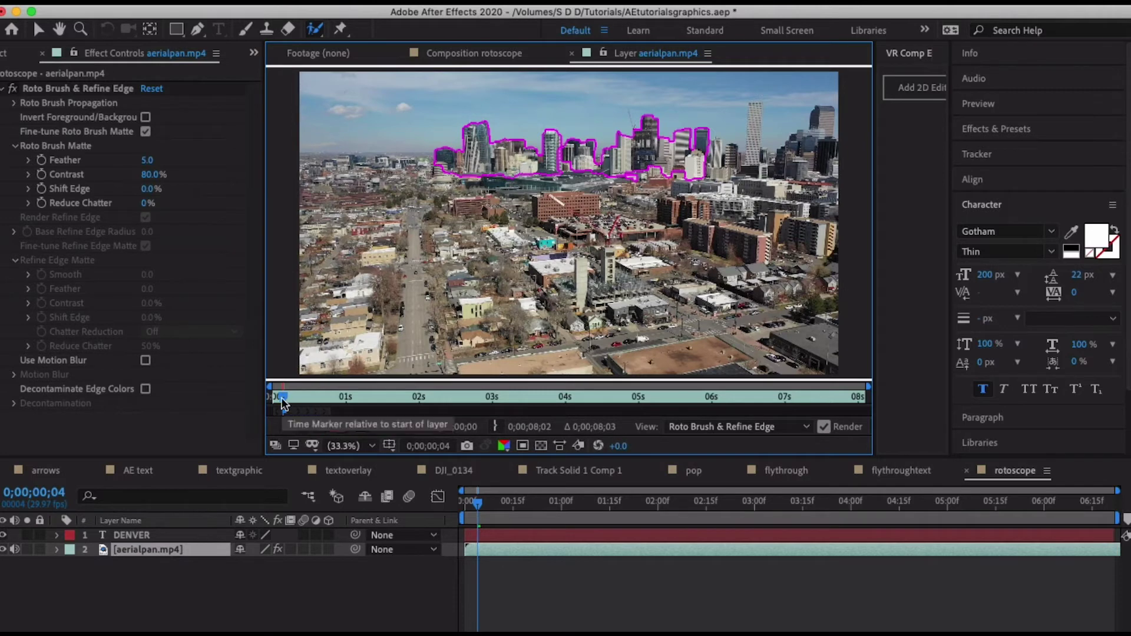
- Propagate the skyline matte forward to 0;00;02;04 by stepping frames and playing the clip
{"action": "key", "text": "Page_Down"}
{"action": "key", "text": "Page_Down"}
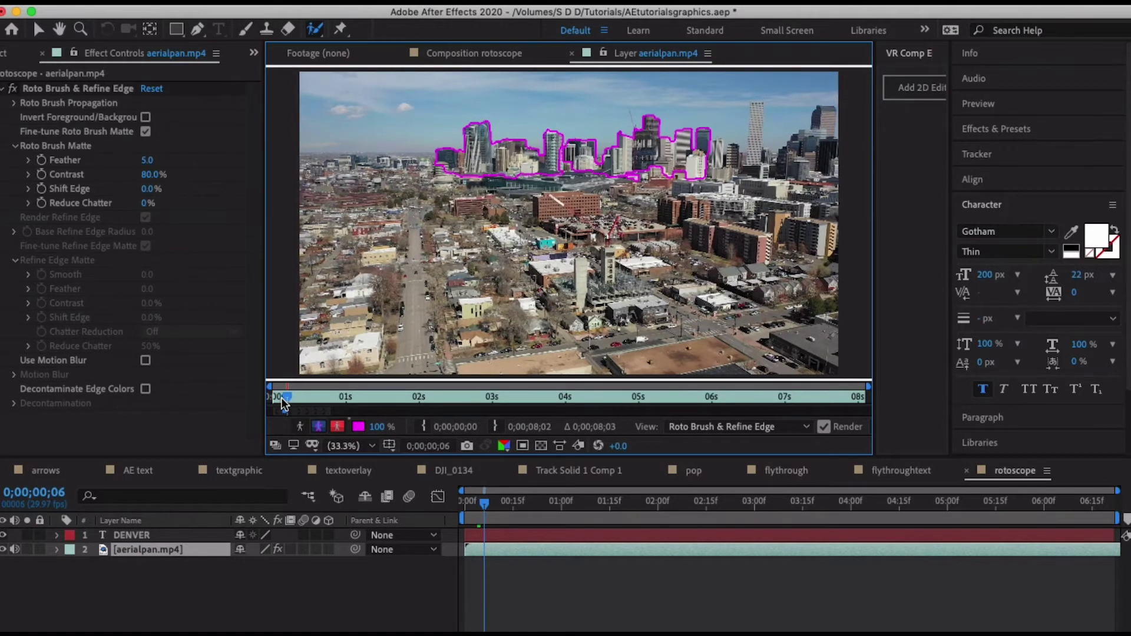
{"action": "key", "text": "Page_Down"}
{"action": "key", "text": "Page_Down"}
{"action": "key", "text": "Page_Down"}
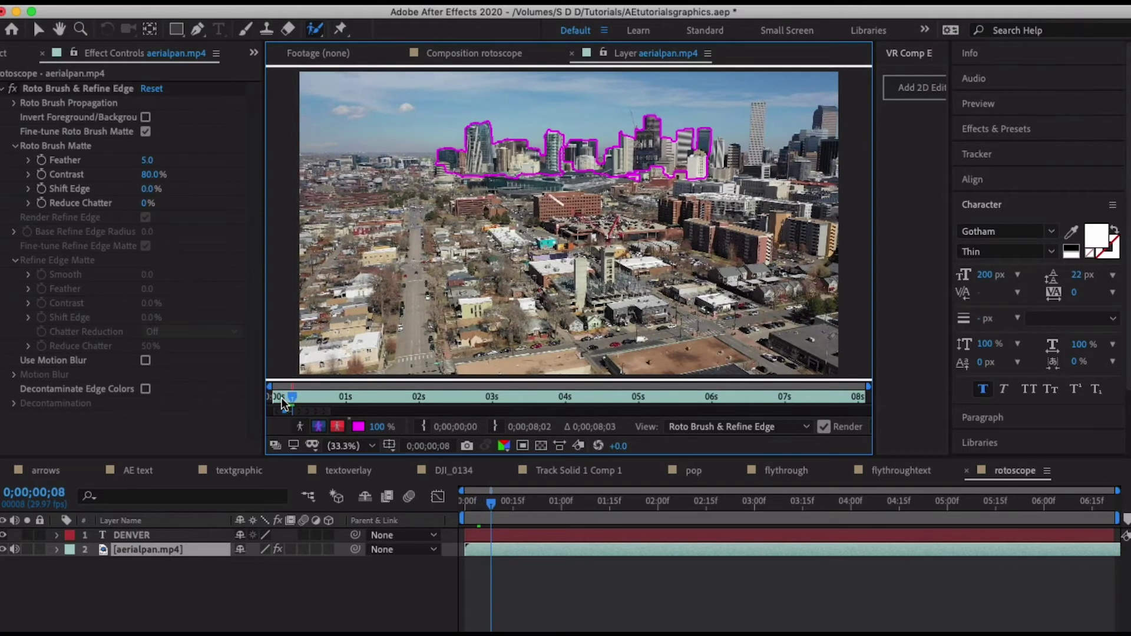
{"action": "key", "text": "Page_Down"}
{"action": "key", "text": "Page_Down"}
{"action": "key", "text": "Page_Down"}
{"action": "key", "text": "Page_Down"}
{"action": "key", "text": "Page_Down"}
{"action": "key", "text": "Page_Down"}
{"action": "key", "text": "Page_Down"}
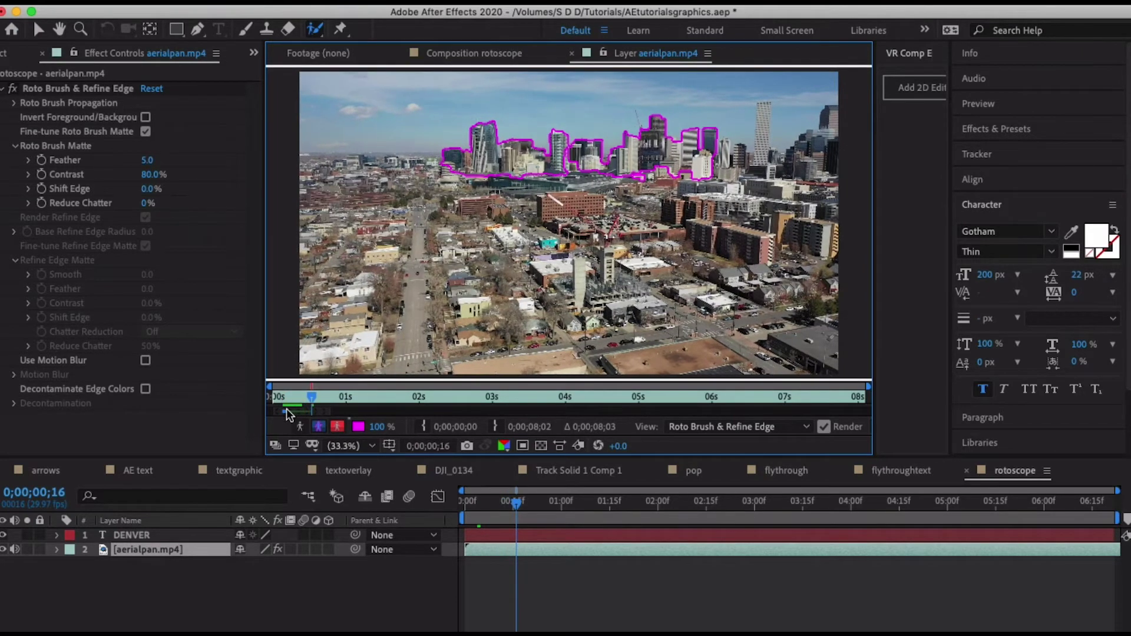
{"action": "mouse_move", "coordinate": [311, 397]}
{"action": "left_mouse_down"}
{"action": "mouse_move", "coordinate": [297, 398]}
{"action": "mouse_move", "coordinate": [322, 397]}
{"action": "mouse_move", "coordinate": [296, 397]}
{"action": "mouse_move", "coordinate": [308, 397]}
{"action": "left_mouse_up"}
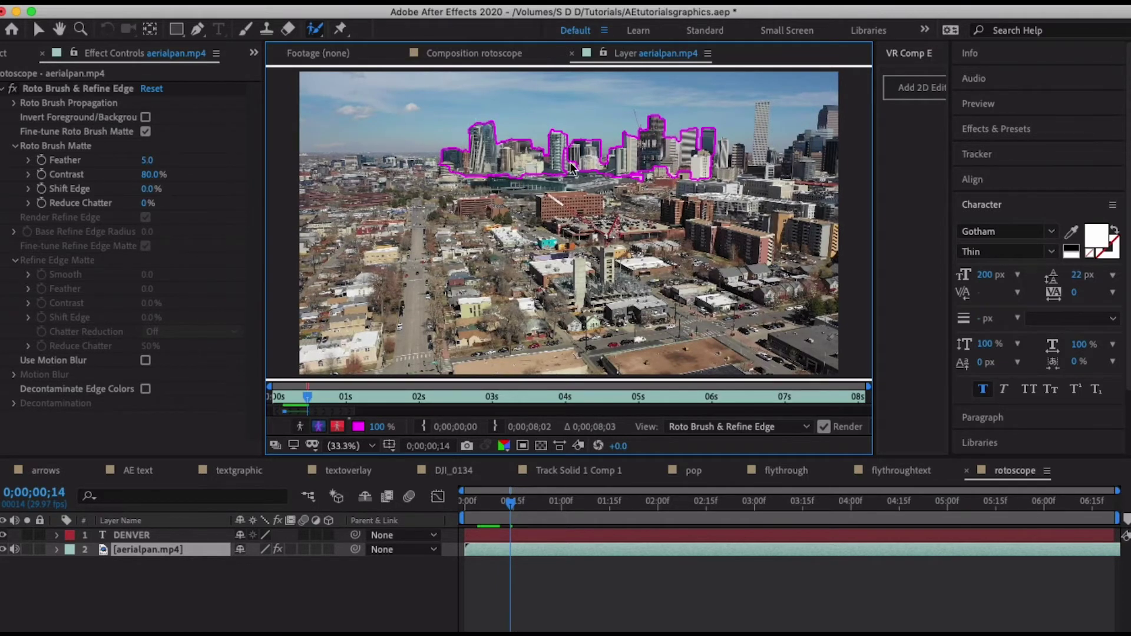
{"action": "key", "text": "space"}
{"action": "key", "text": "comma"}
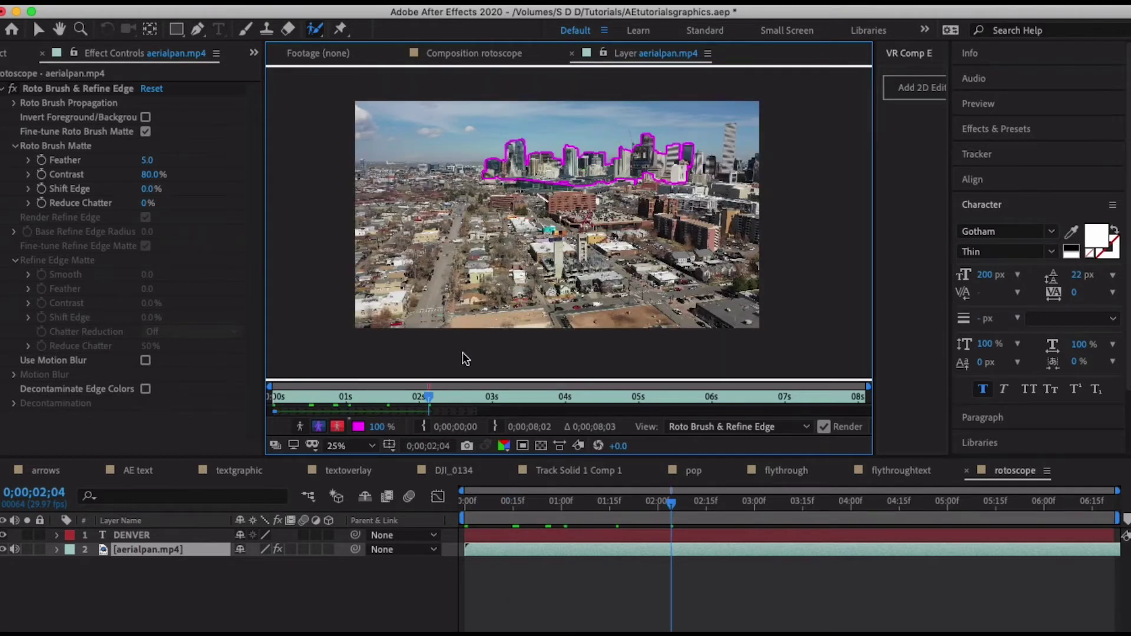
- In the rotoscope comp, move DENVER below aerialpan.mp4, then reopen the clip's Layer view
{"action": "left_click", "coordinate": [468, 58]}
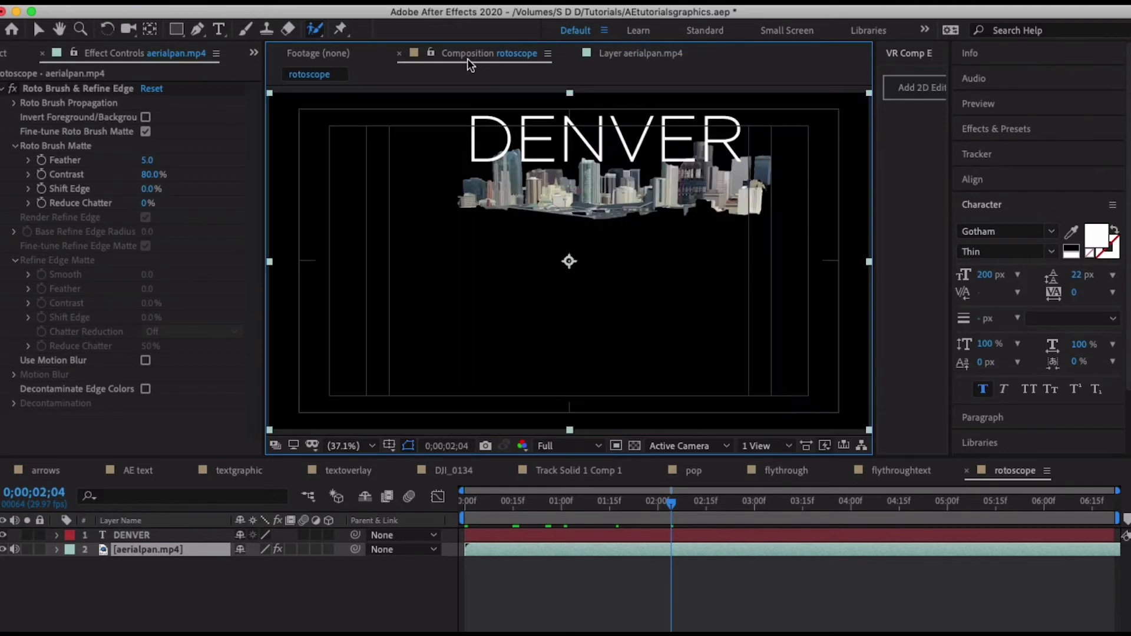
{"action": "left_click", "coordinate": [328, 585]}
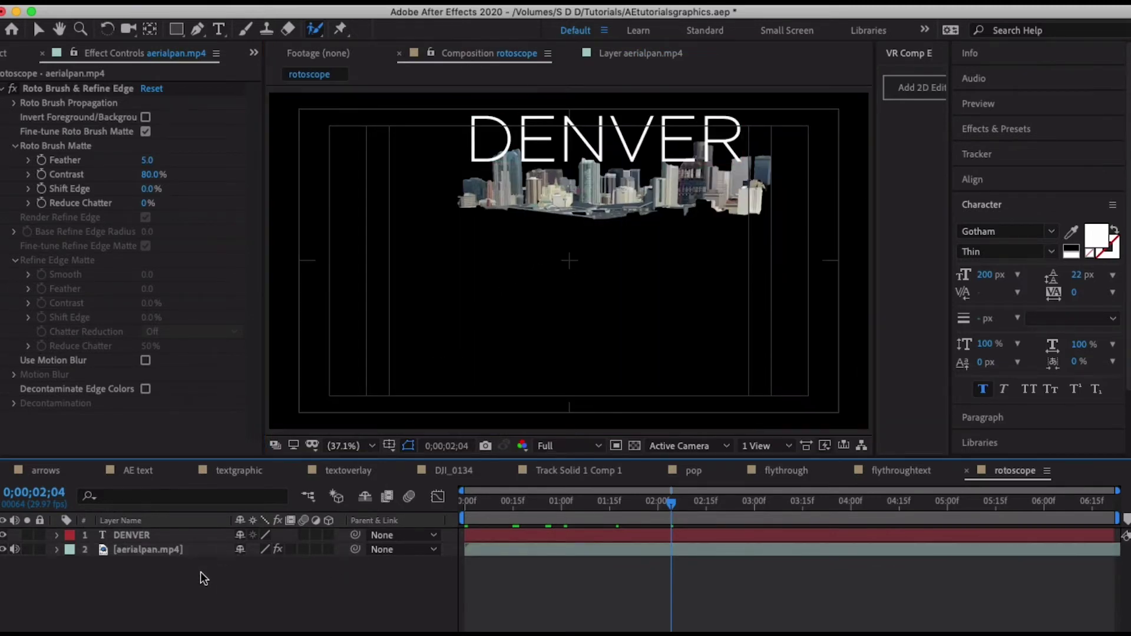
{"action": "left_click", "coordinate": [133, 535]}
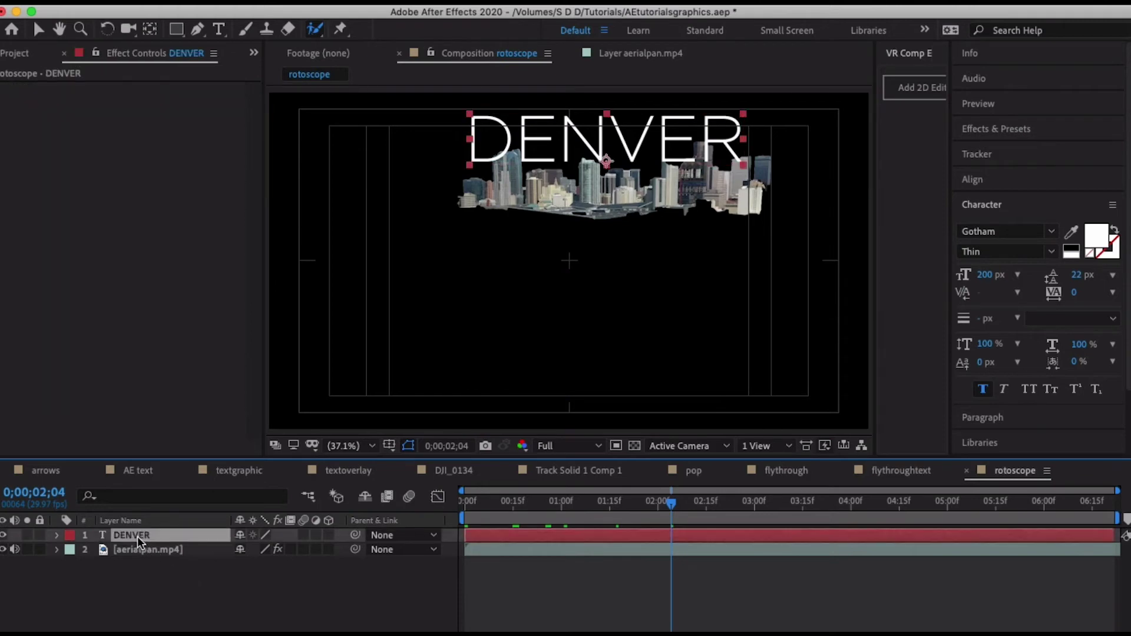
{"action": "left_click_drag", "start_coordinate": [136, 536], "coordinate": [237, 589]}
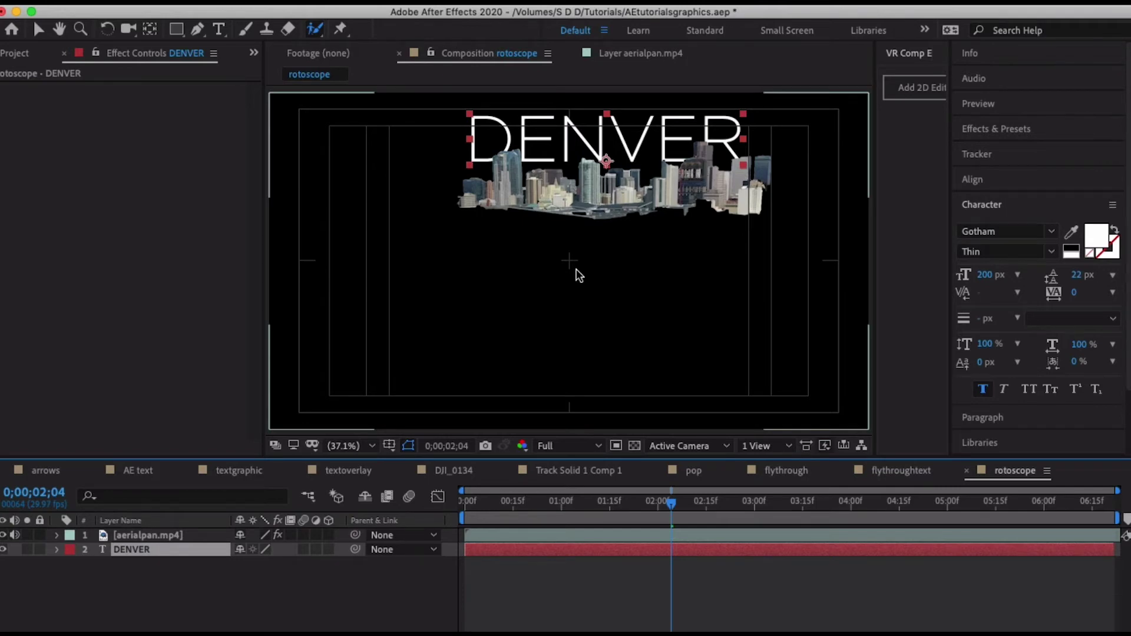
{"action": "double_click", "coordinate": [153, 538]}
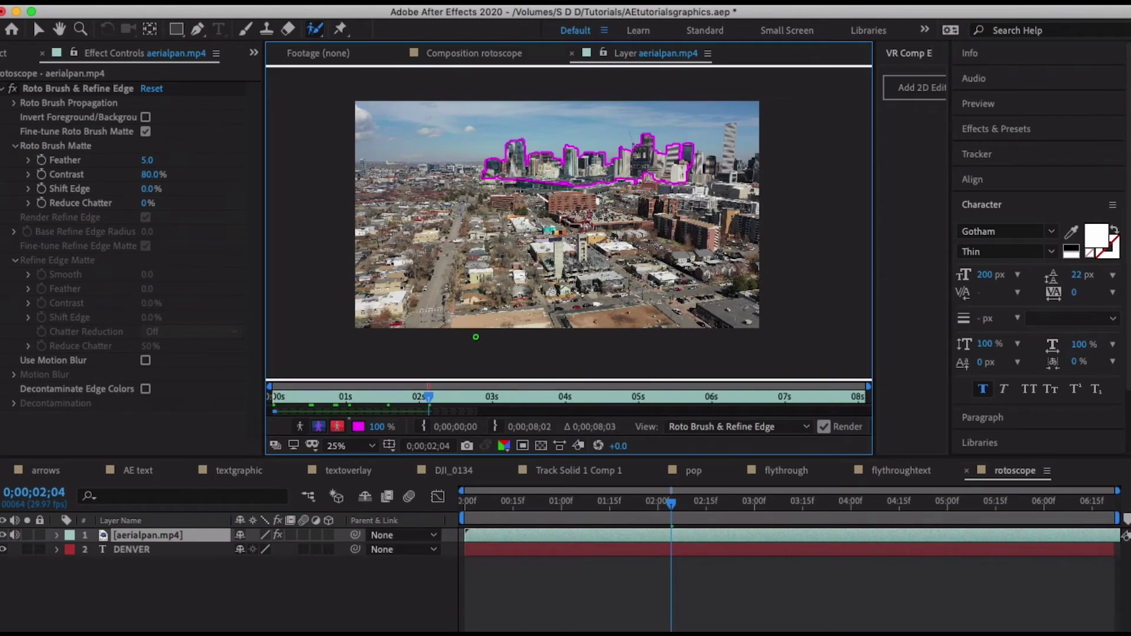
- Preview the skyline matte in Alpha, Alpha Boundary and Alpha Overlay views
{"action": "left_click", "coordinate": [300, 426]}
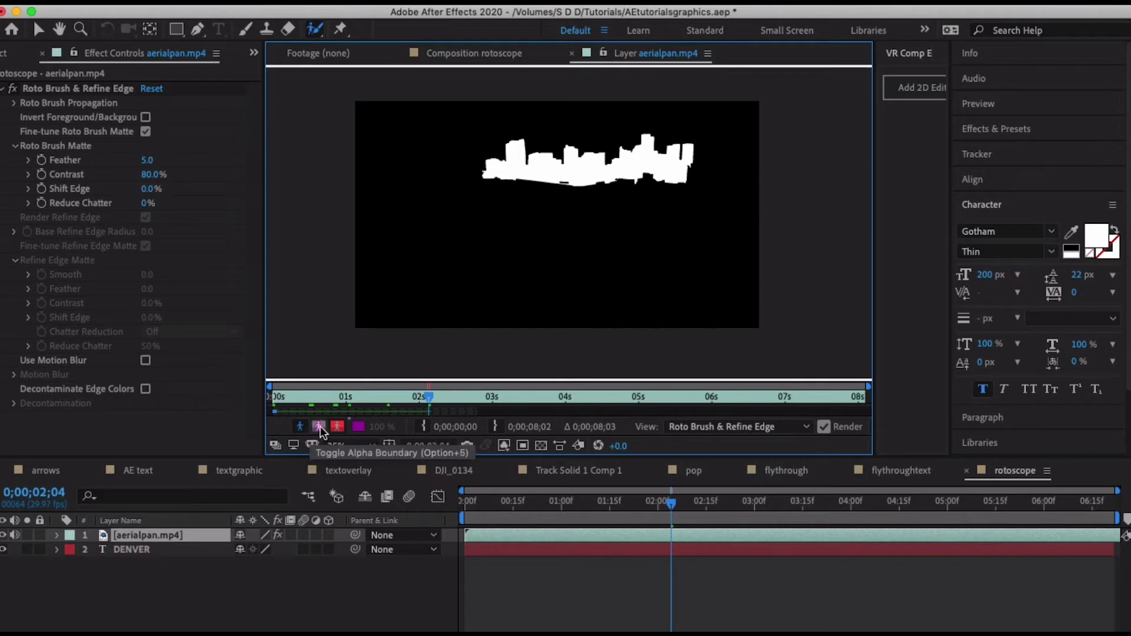
{"action": "left_click", "coordinate": [319, 426]}
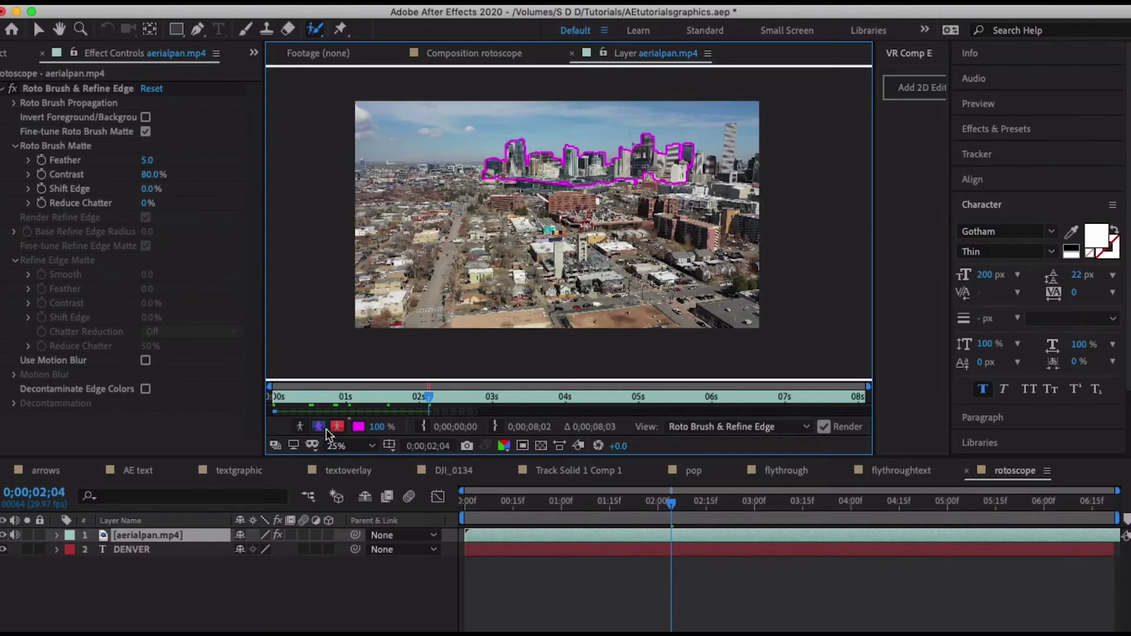
{"action": "left_click", "coordinate": [336, 426]}
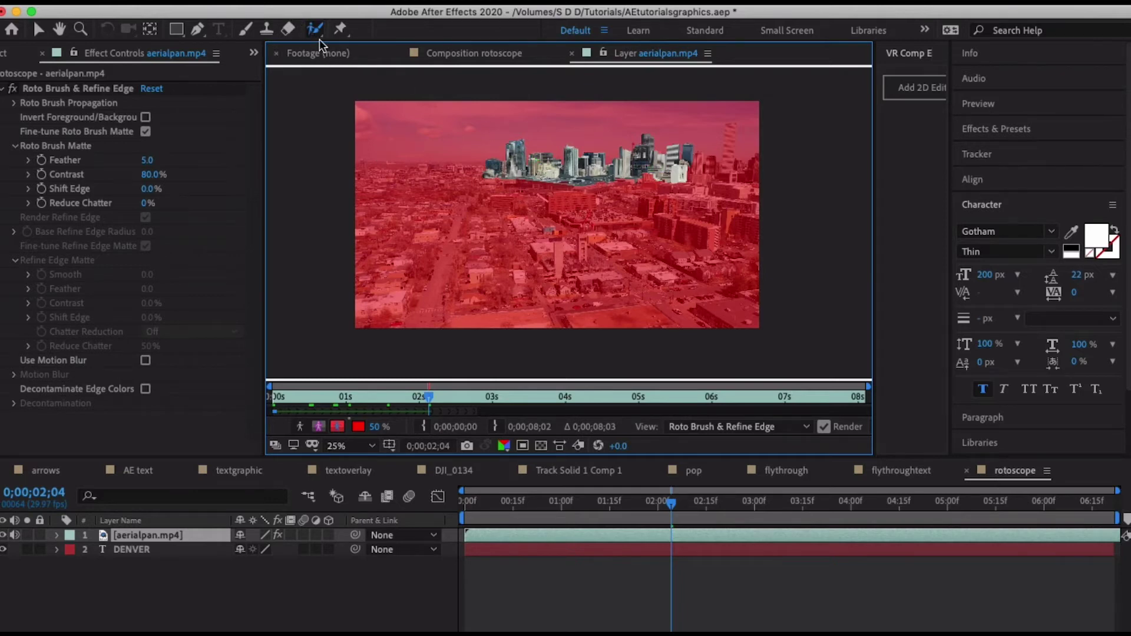
- Enable Render Refine Edge, recheck the matte views, and return to the rotoscope comp
{"action": "left_click_drag", "start_coordinate": [315, 28], "coordinate": [358, 54]}
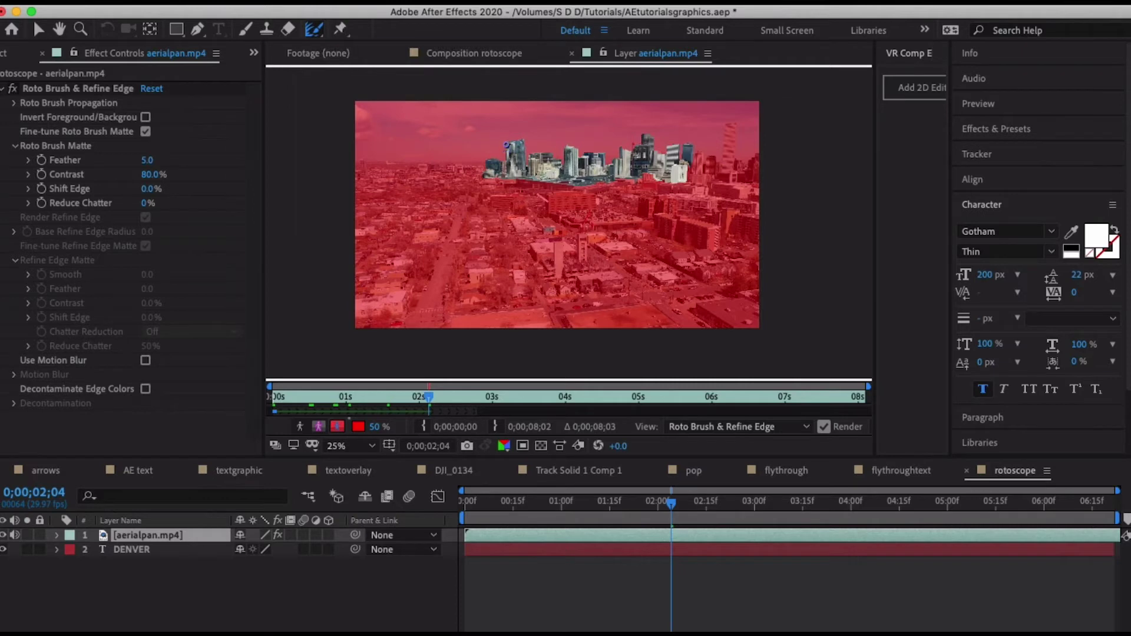
{"action": "left_click", "coordinate": [506, 144]}
{"action": "left_click", "coordinate": [506, 152]}
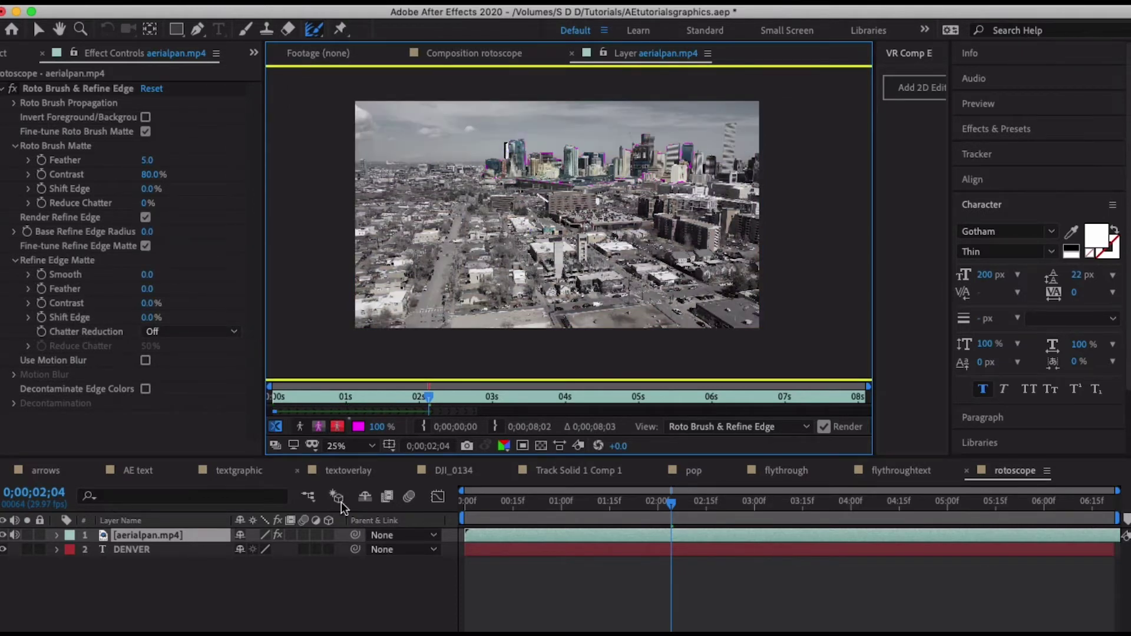
{"action": "left_click", "coordinate": [300, 426]}
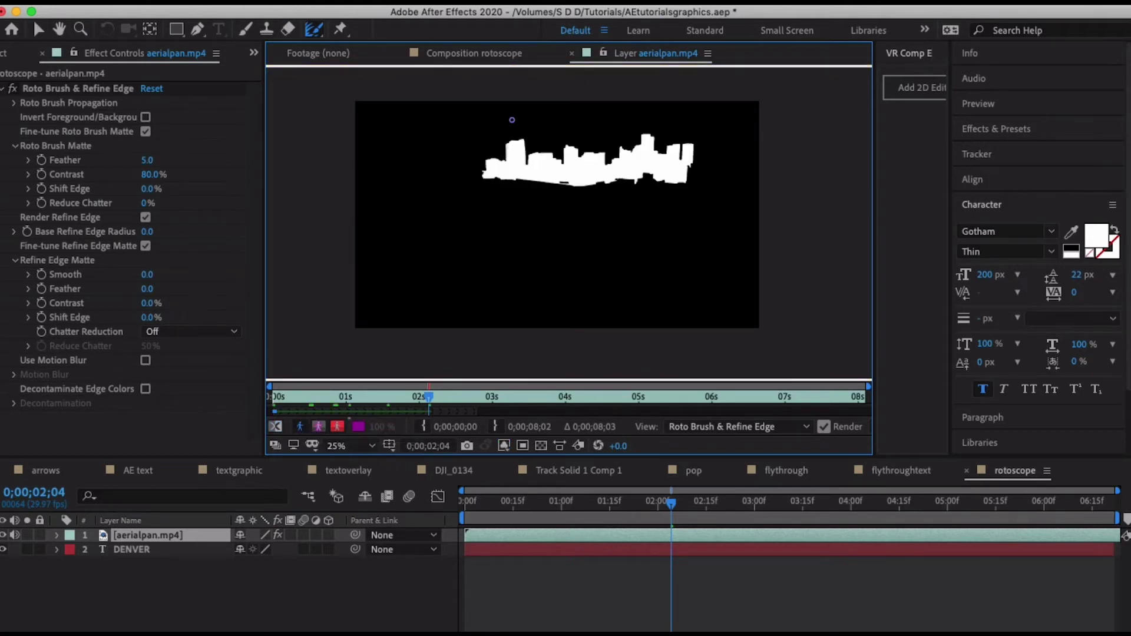
{"action": "left_click", "coordinate": [319, 426]}
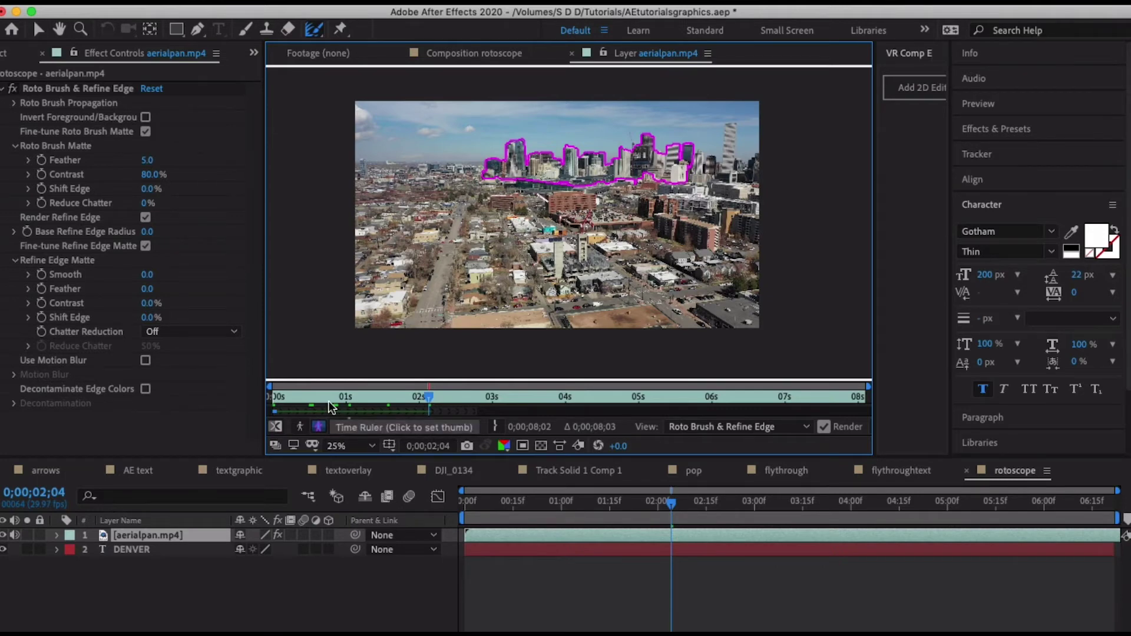
{"action": "left_click", "coordinate": [336, 426]}
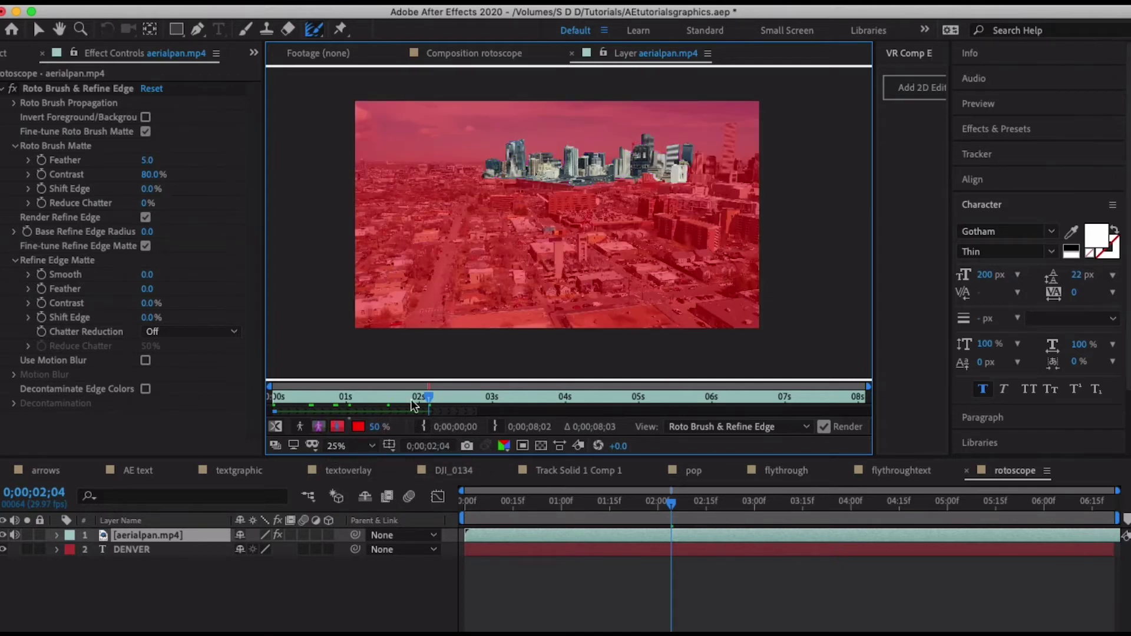
{"action": "left_click", "coordinate": [319, 426]}
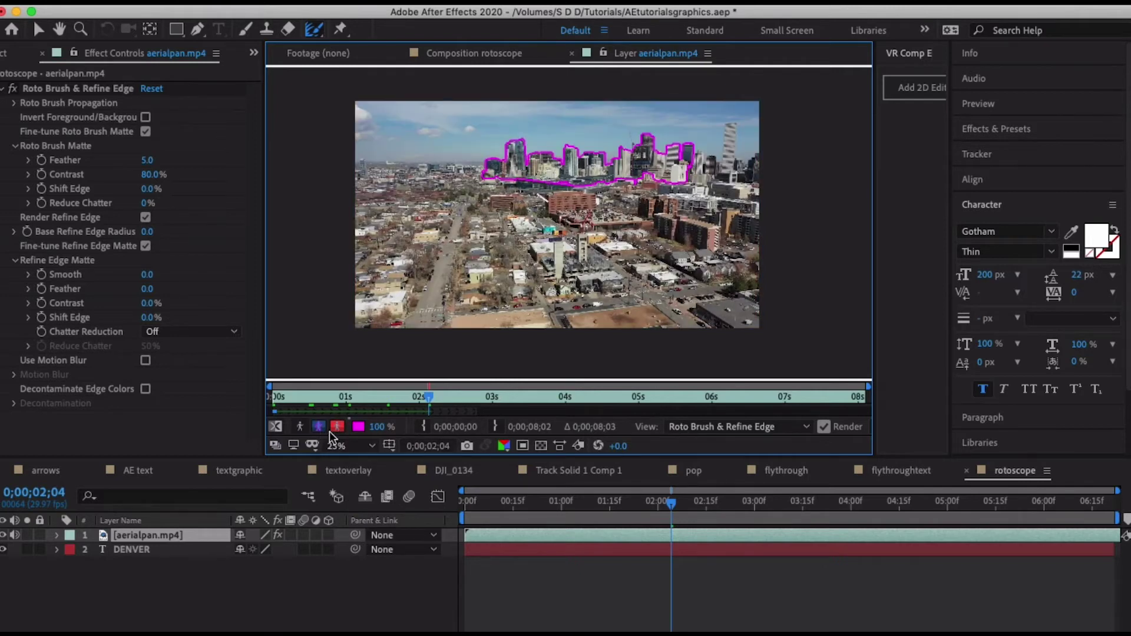
{"action": "left_click", "coordinate": [466, 52]}
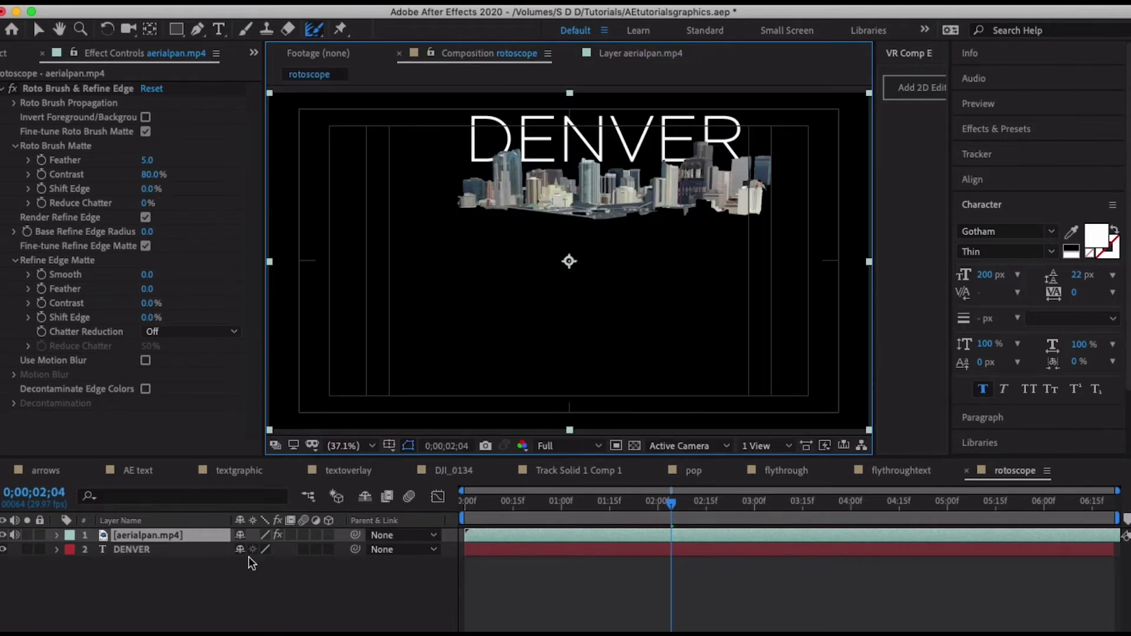
- Duplicate aerialpan.mp4, move the copy below DENVER, and delete its Roto Brush effect
{"action": "left_click", "coordinate": [192, 605]}
{"action": "left_click", "coordinate": [151, 536]}
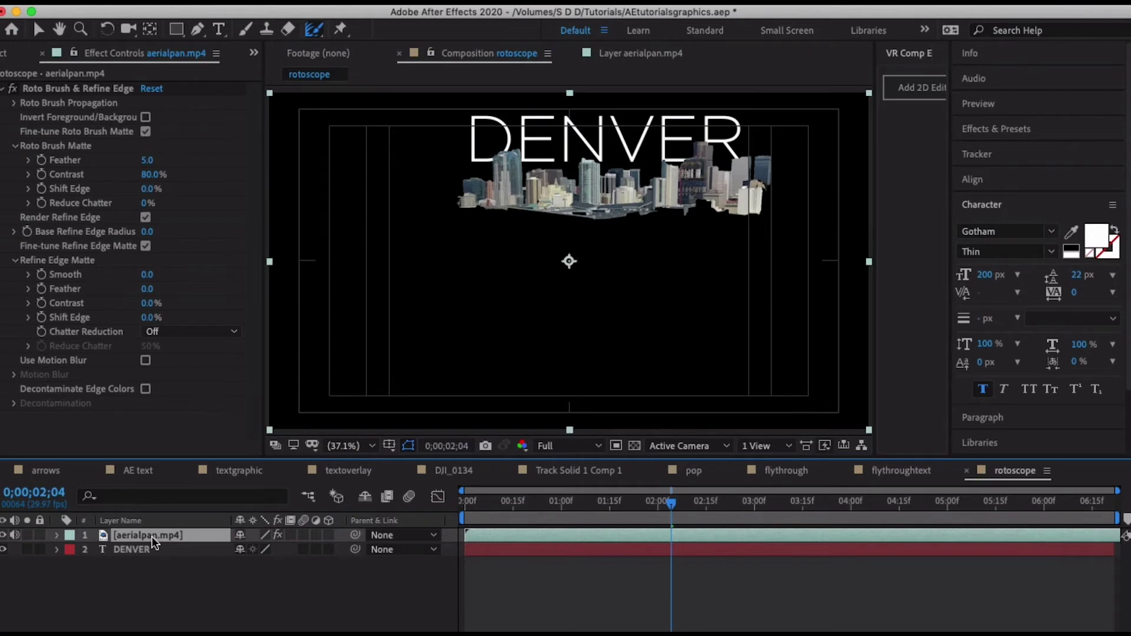
{"action": "key", "text": "ctrl+d"}
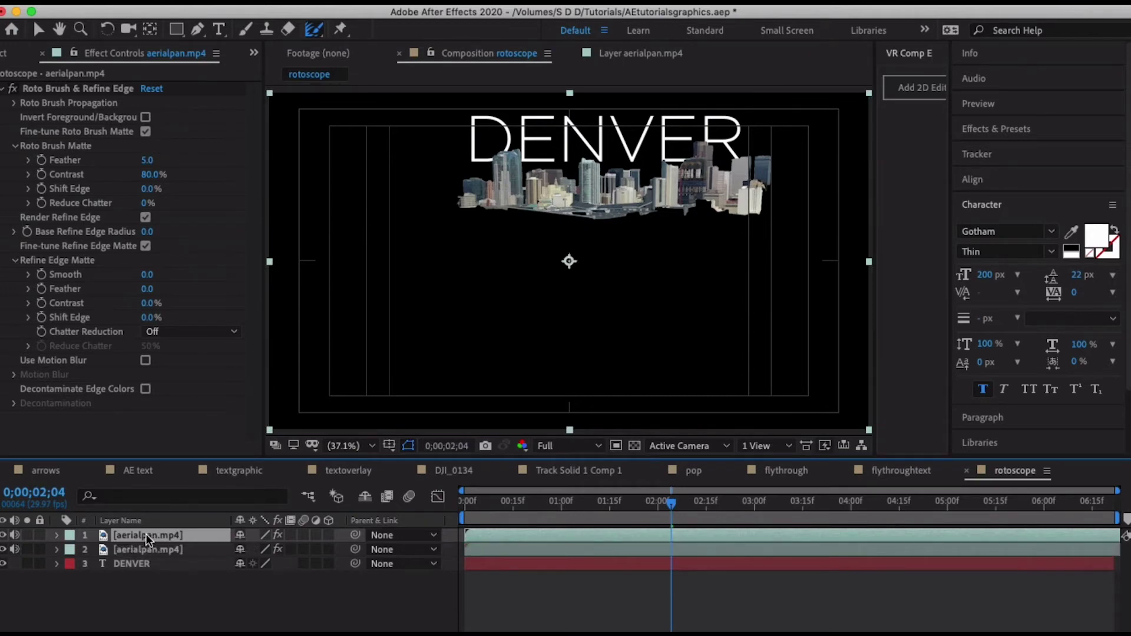
{"action": "left_click_drag", "start_coordinate": [146, 534], "coordinate": [153, 582]}
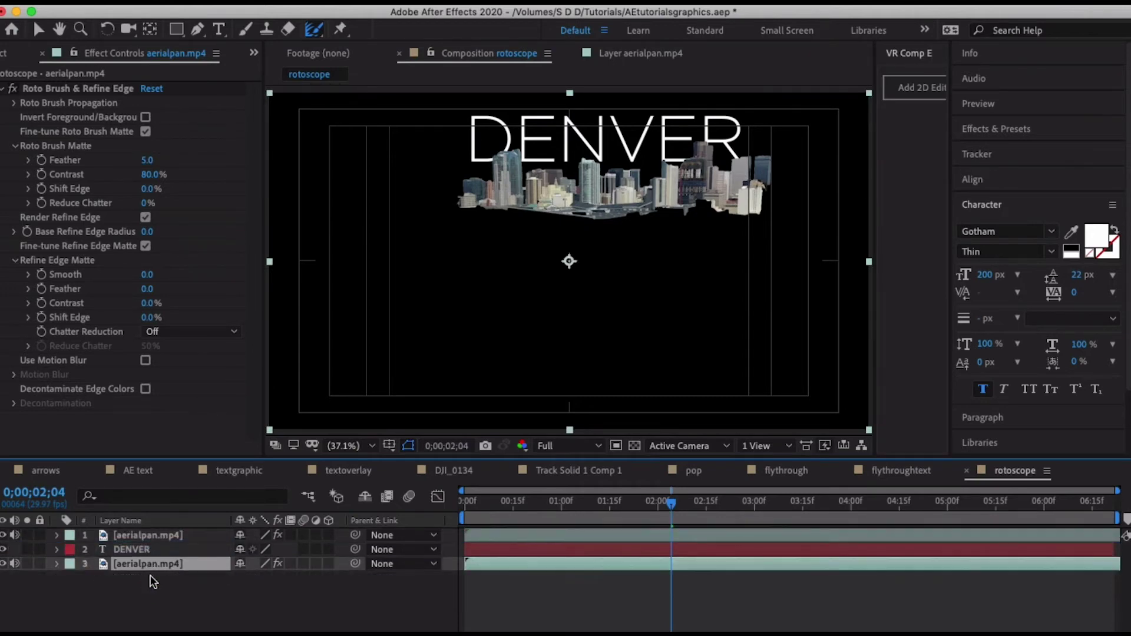
{"action": "left_click", "coordinate": [58, 86]}
{"action": "key", "text": "Delete"}
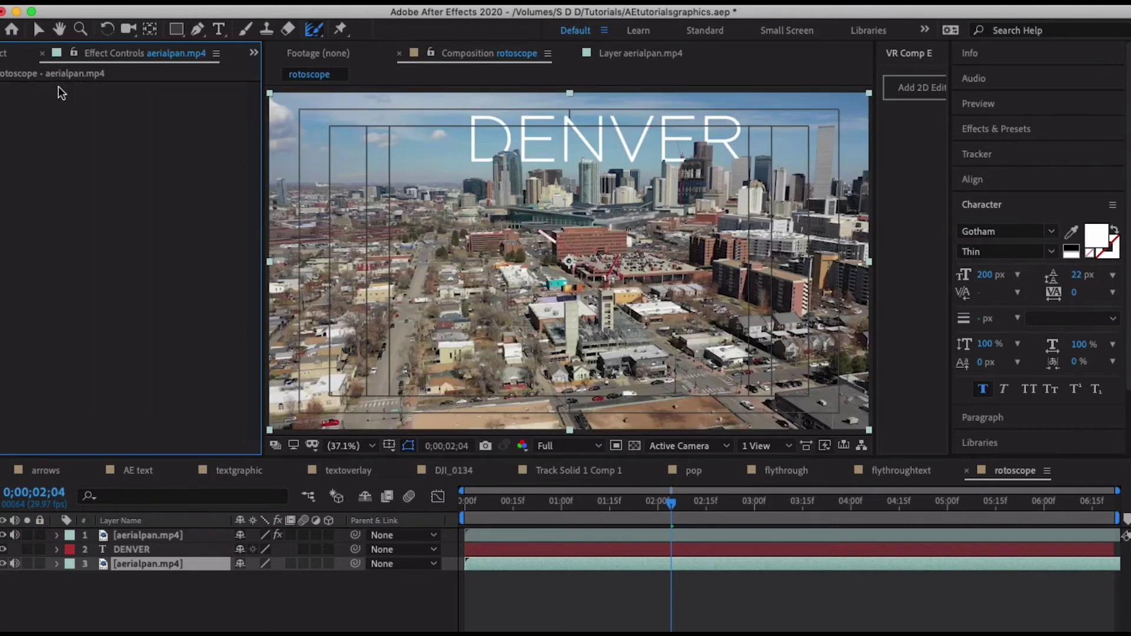
- Trim the comp to its work area ending at 0;00;02;15 and play it from the start
{"action": "left_click", "coordinate": [681, 550]}
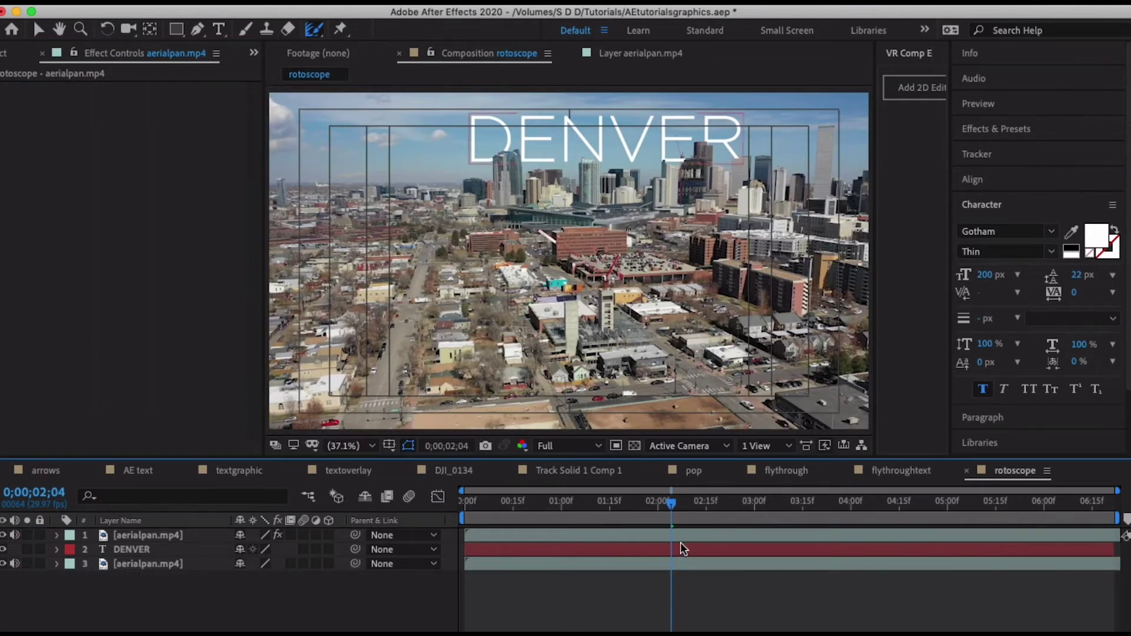
{"action": "left_click_drag", "start_coordinate": [672, 502], "coordinate": [705, 508]}
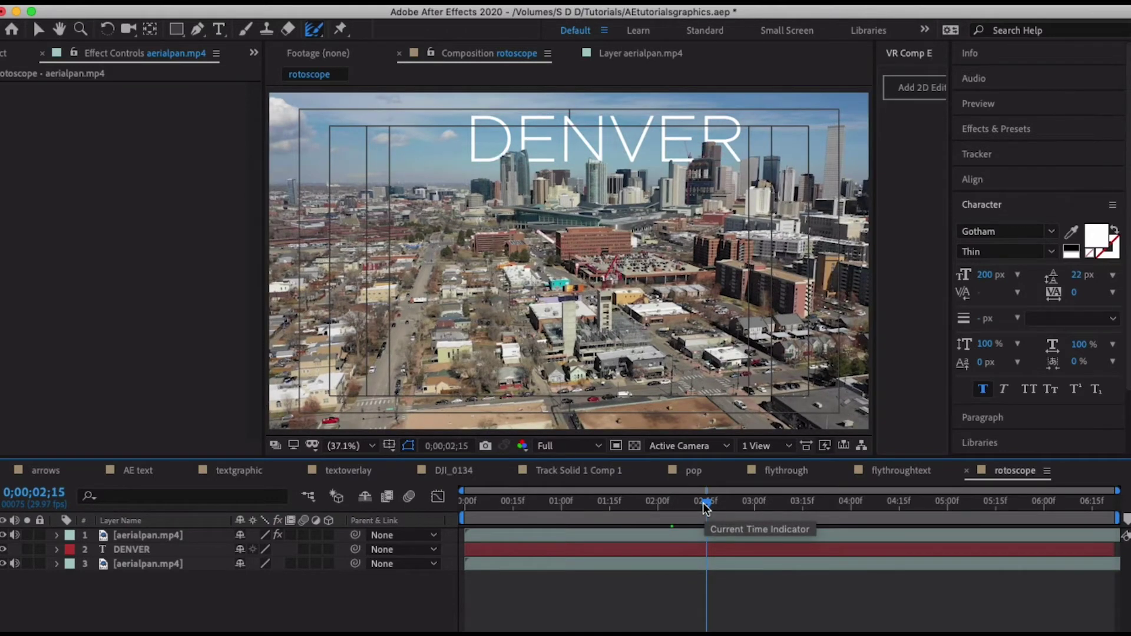
{"action": "right_click", "coordinate": [670, 519]}
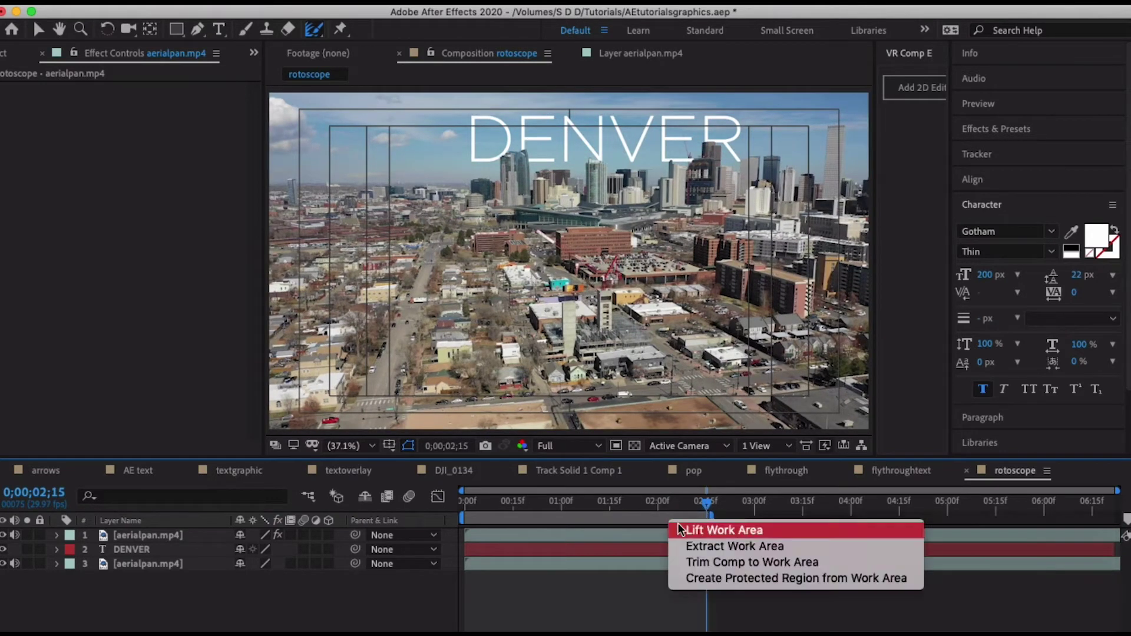
{"action": "left_click", "coordinate": [692, 561]}
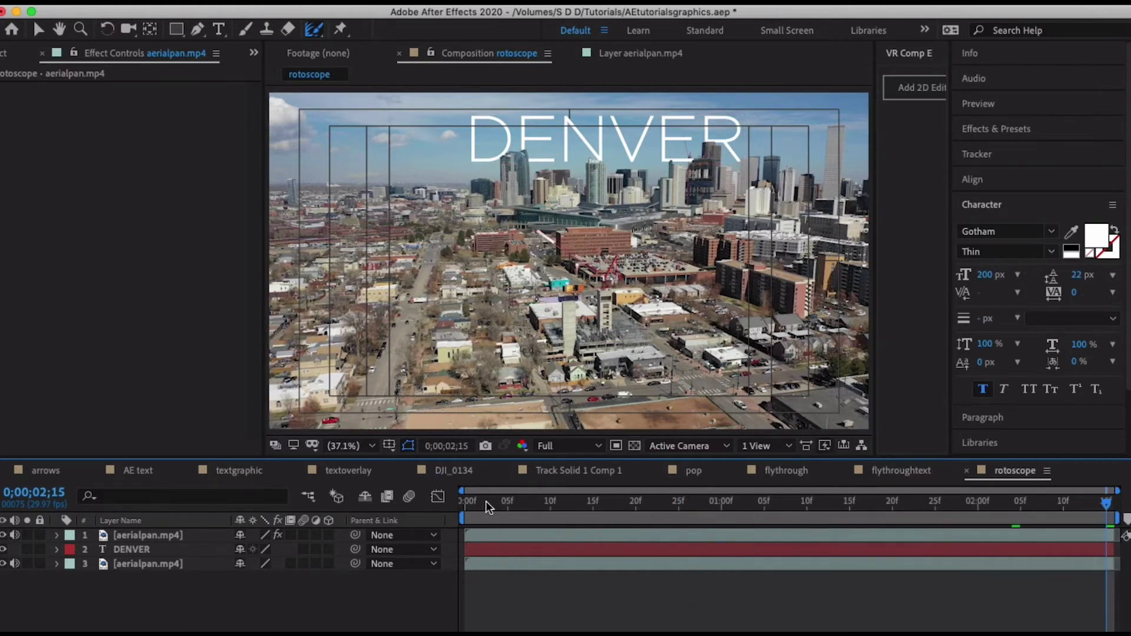
{"action": "left_click_drag", "start_coordinate": [486, 501], "coordinate": [464, 501]}
{"action": "key", "text": "apostrophe"}
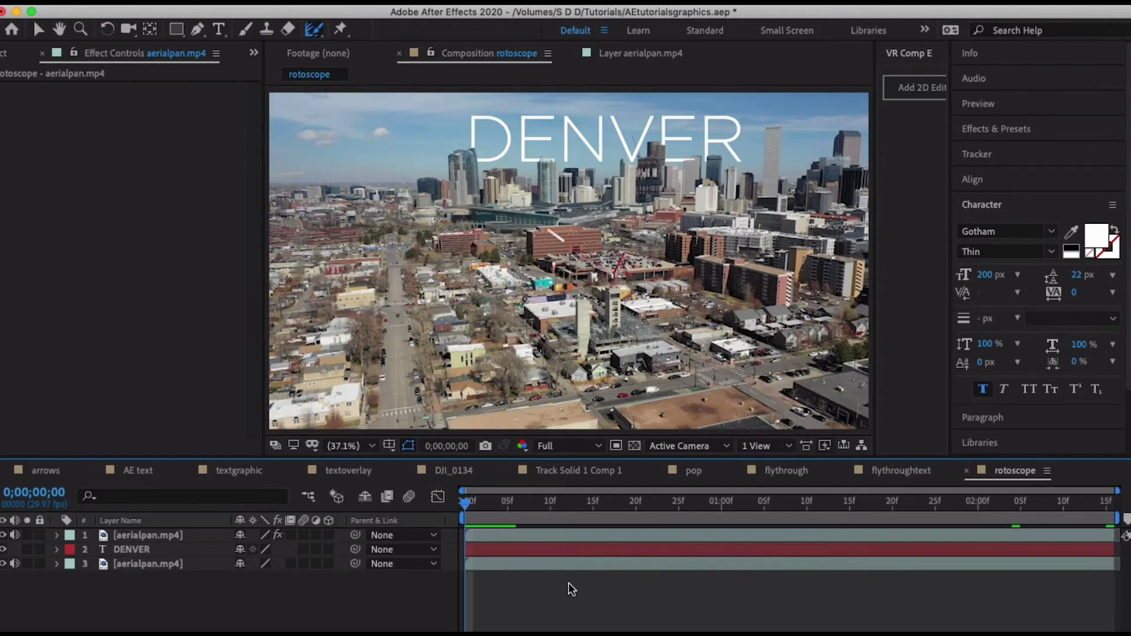
{"action": "key", "text": "space"}
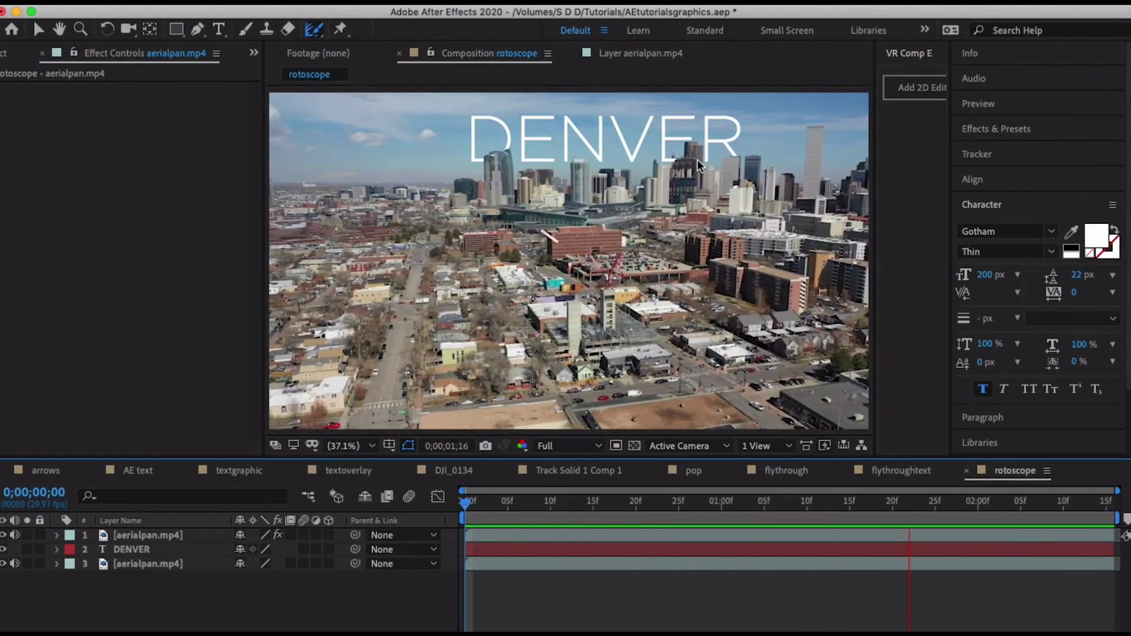
- Stop playback, show the safe-area guides again, and return to the first frame
{"action": "key", "text": "space"}
{"action": "key", "text": "apostrophe"}
{"action": "left_click_drag", "start_coordinate": [768, 510], "coordinate": [330, 534]}
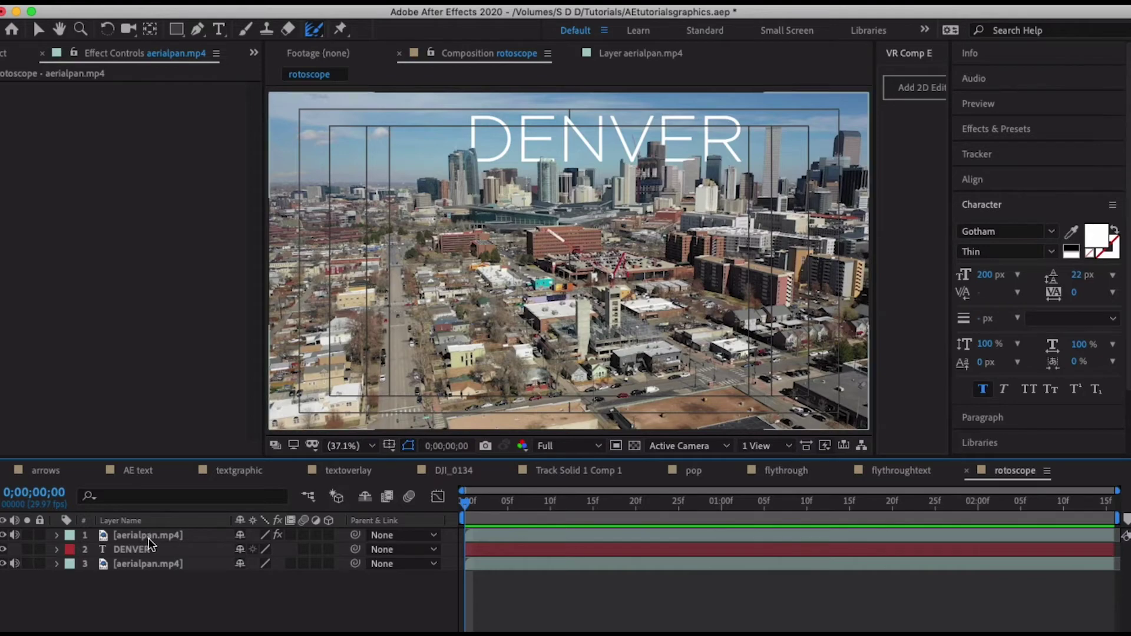
- Apply Track in Boris FX Mocha to the bottom aerialpan.mp4 layer
{"action": "left_click", "coordinate": [148, 564]}
{"action": "right_click", "coordinate": [148, 564]}
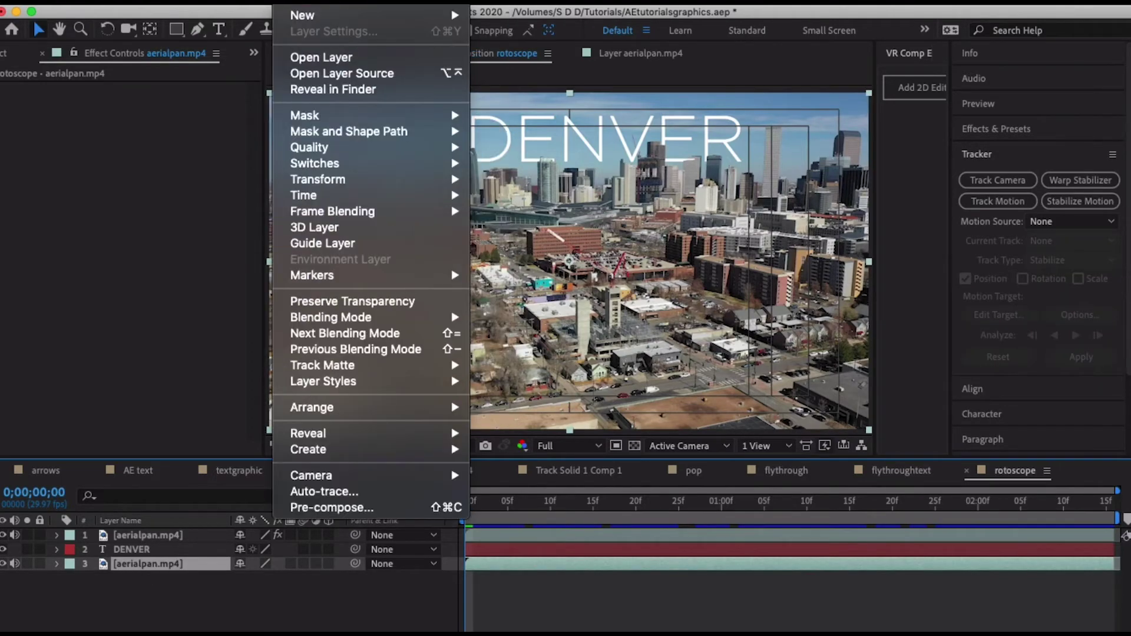
{"action": "key", "text": "Left"}
{"action": "key", "text": "Right"}
{"action": "key", "text": "Right"}
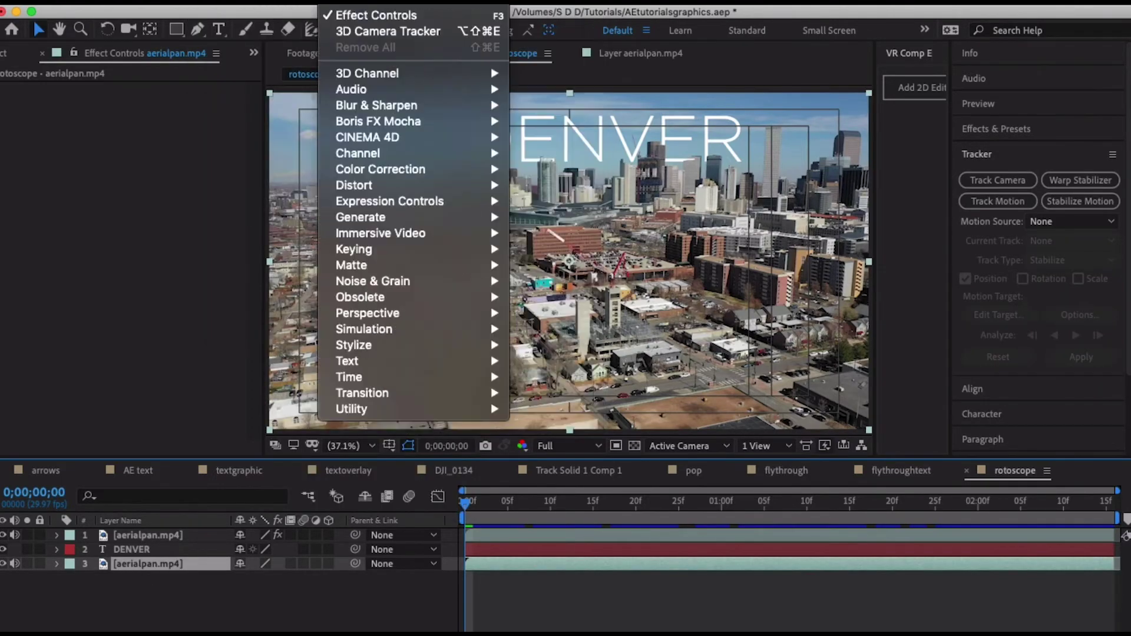
{"action": "key", "text": "Left"}
{"action": "key", "text": "Left"}
{"action": "key", "text": "Right"}
{"action": "key", "text": "Right"}
{"action": "key", "text": "Right"}
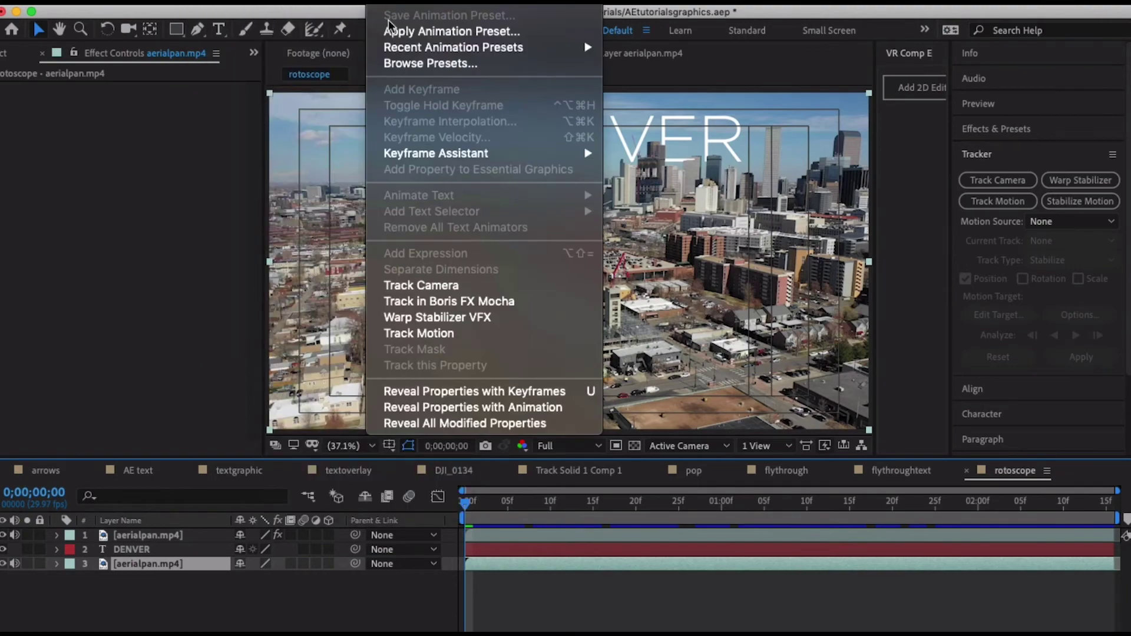
{"action": "left_click", "coordinate": [426, 300]}
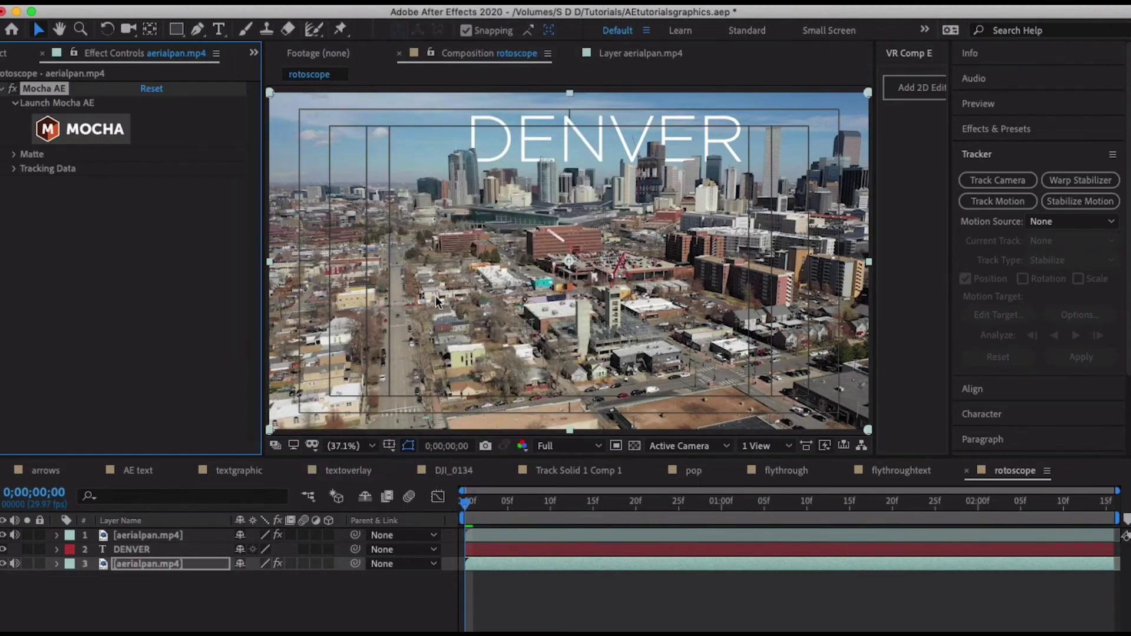
- In Mocha, draw a closed four-point X-Spline around the curved glass tower
{"action": "left_click", "coordinate": [80, 130]}
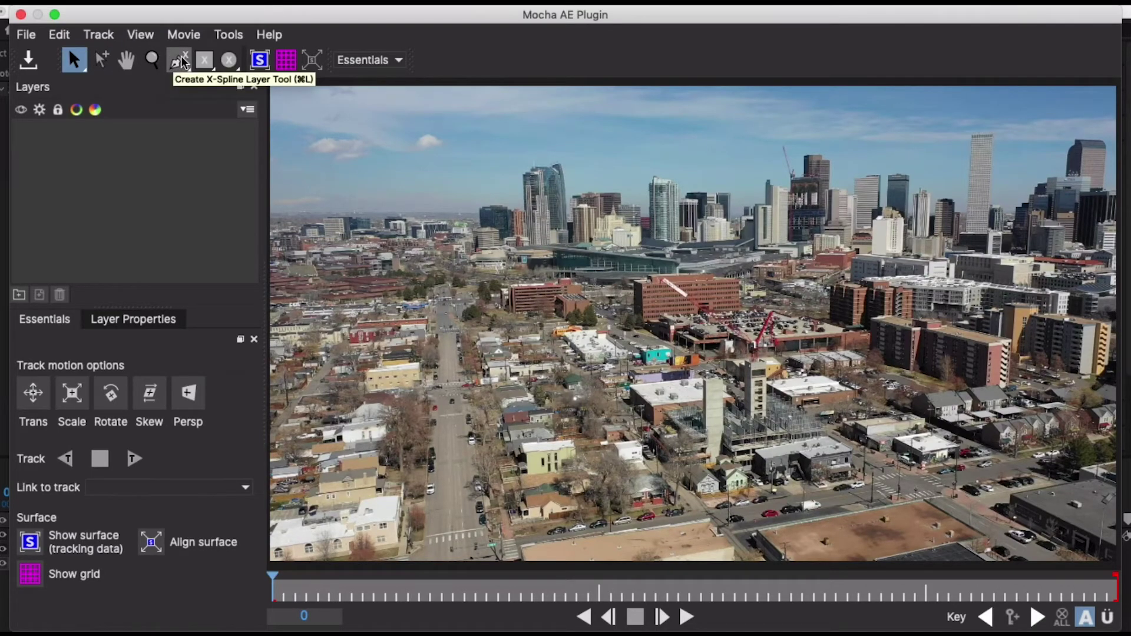
{"action": "left_click", "coordinate": [171, 64]}
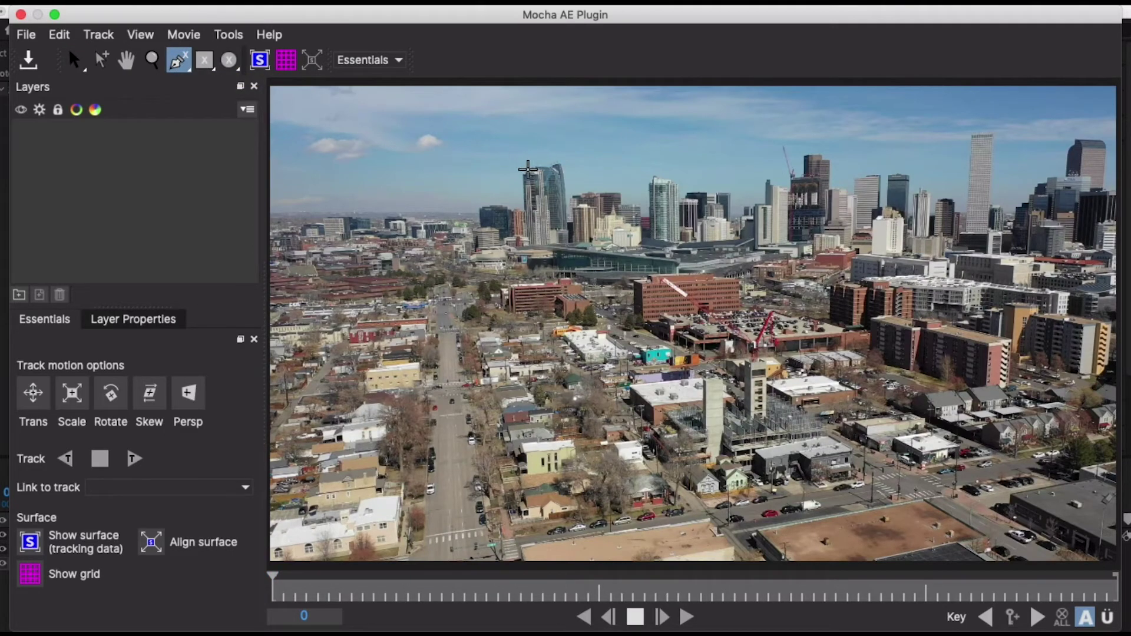
{"action": "left_click", "coordinate": [549, 193]}
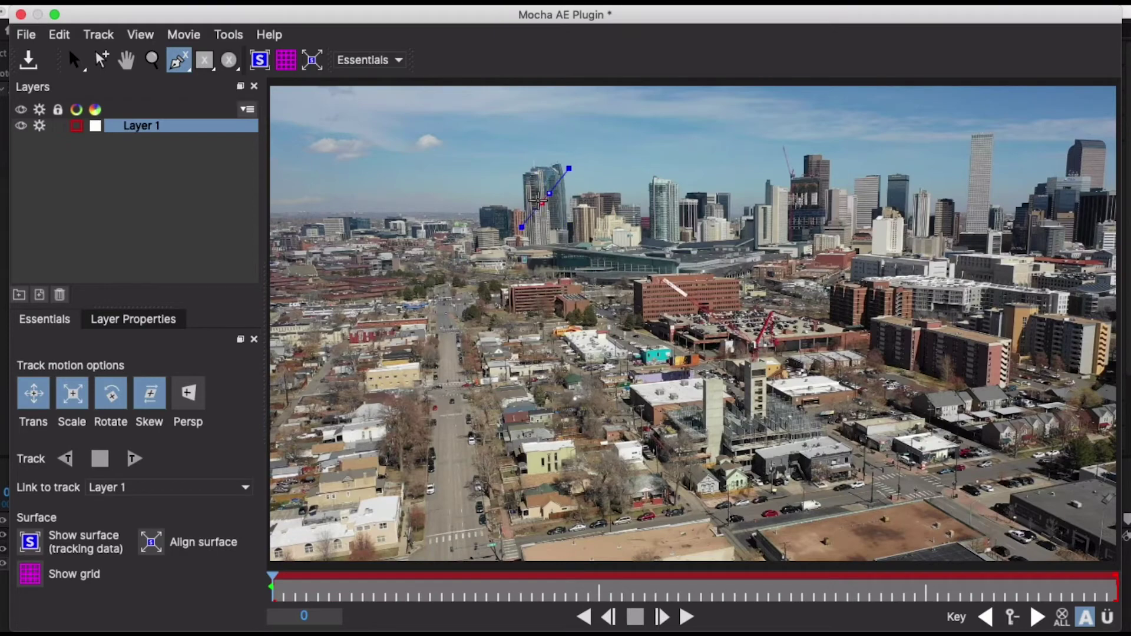
{"action": "left_click", "coordinate": [531, 194]}
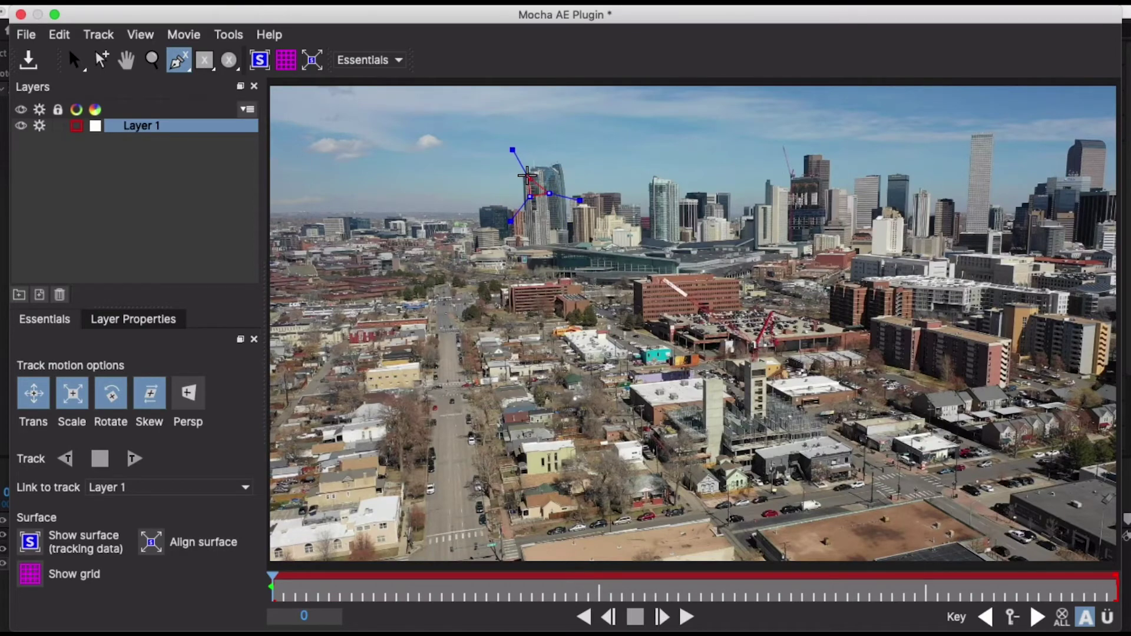
{"action": "left_click", "coordinate": [528, 177]}
{"action": "left_click", "coordinate": [554, 170]}
{"action": "right_click", "coordinate": [554, 171]}
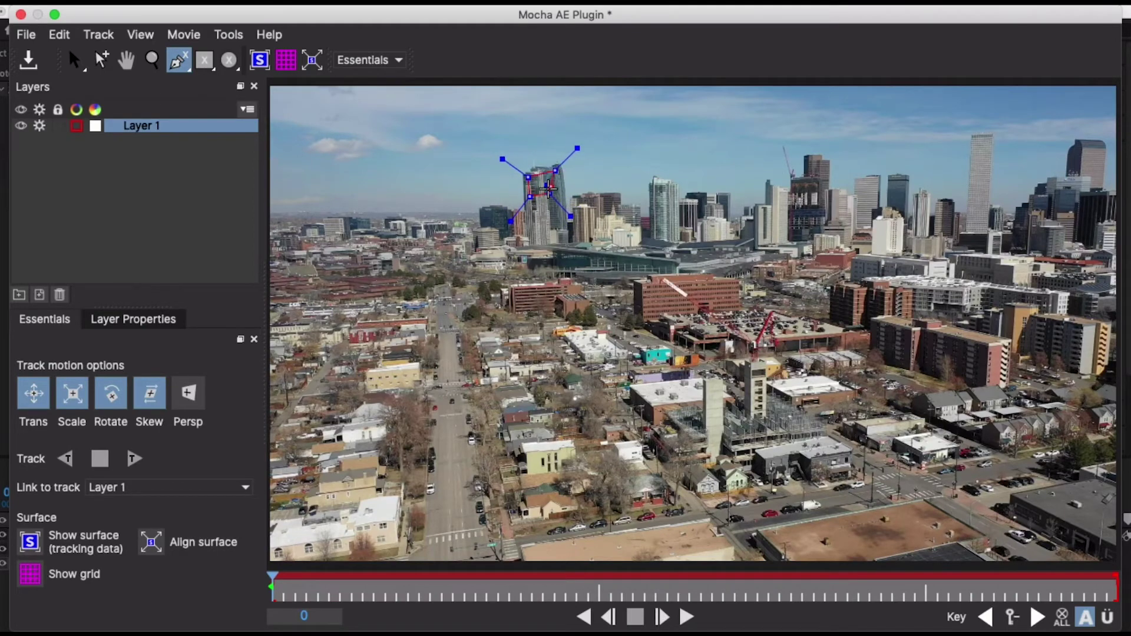
{"action": "key", "text": "s"}
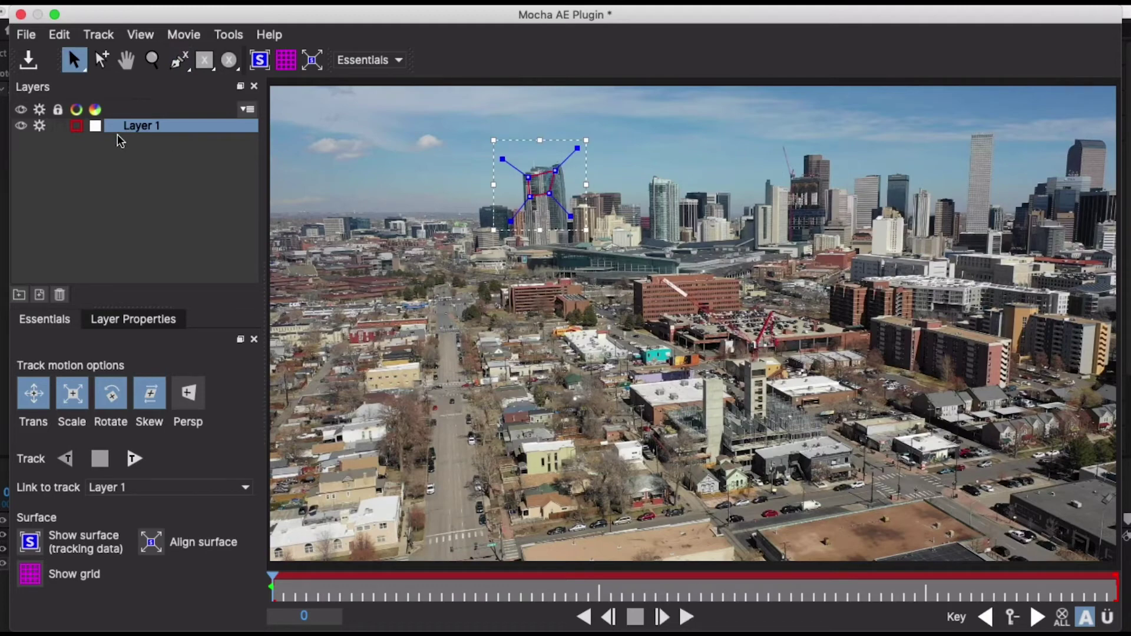
- Rename the shape layer from Layer 1 to DenverTextTrack
{"action": "double_click", "coordinate": [138, 127]}
{"action": "type", "text": "DenverTe"}
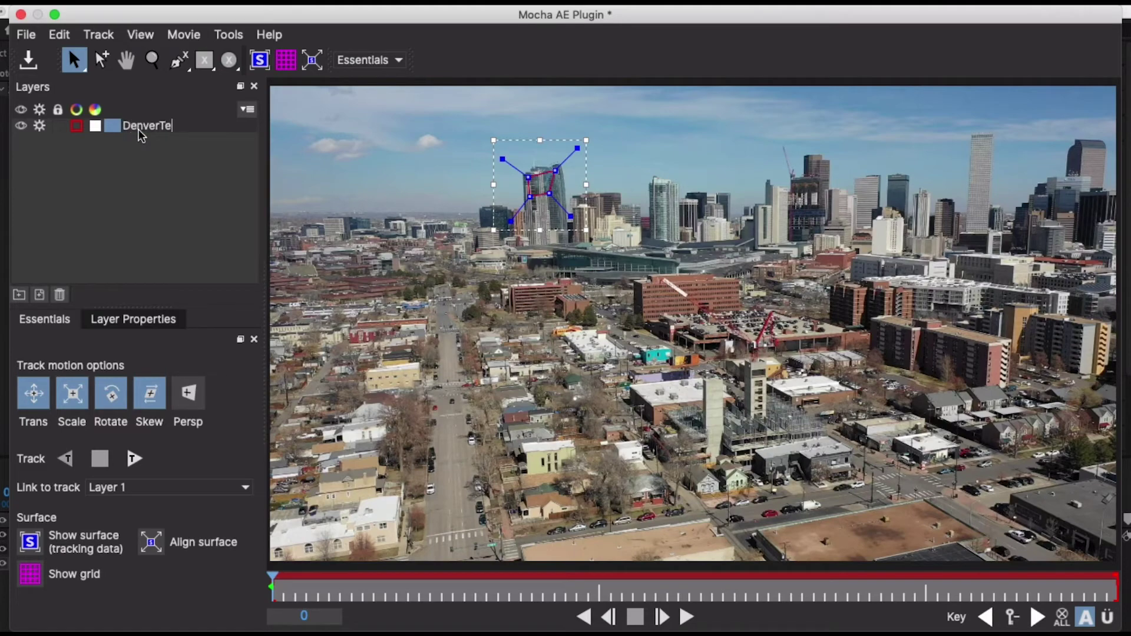
{"action": "type", "text": "xtTrack"}
{"action": "key", "text": "Return"}
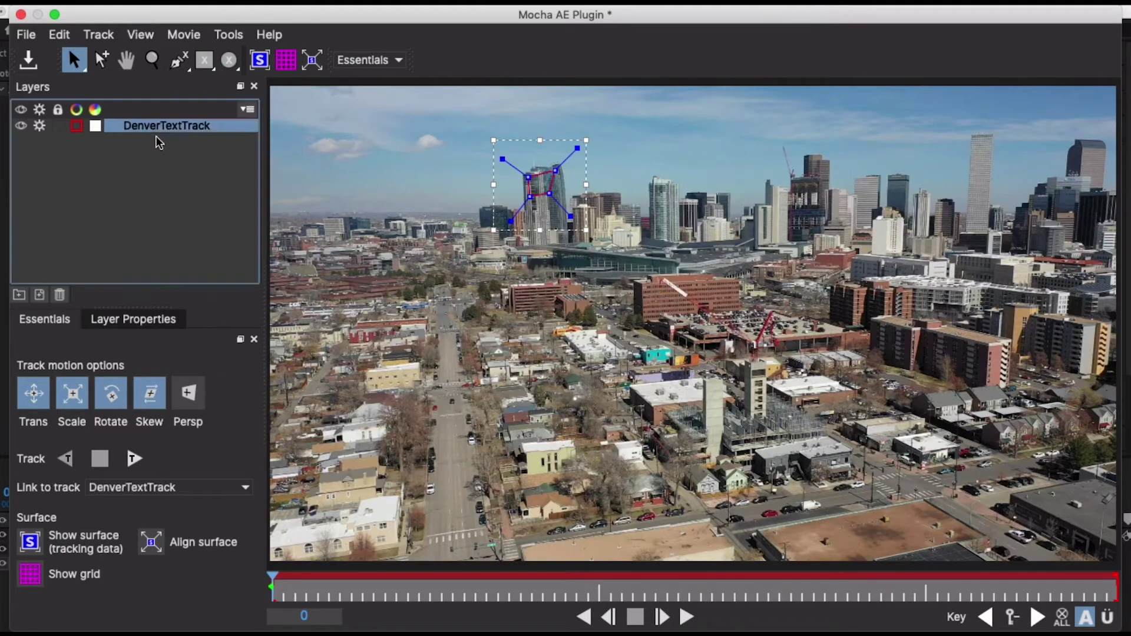
{"action": "left_click", "coordinate": [158, 141]}
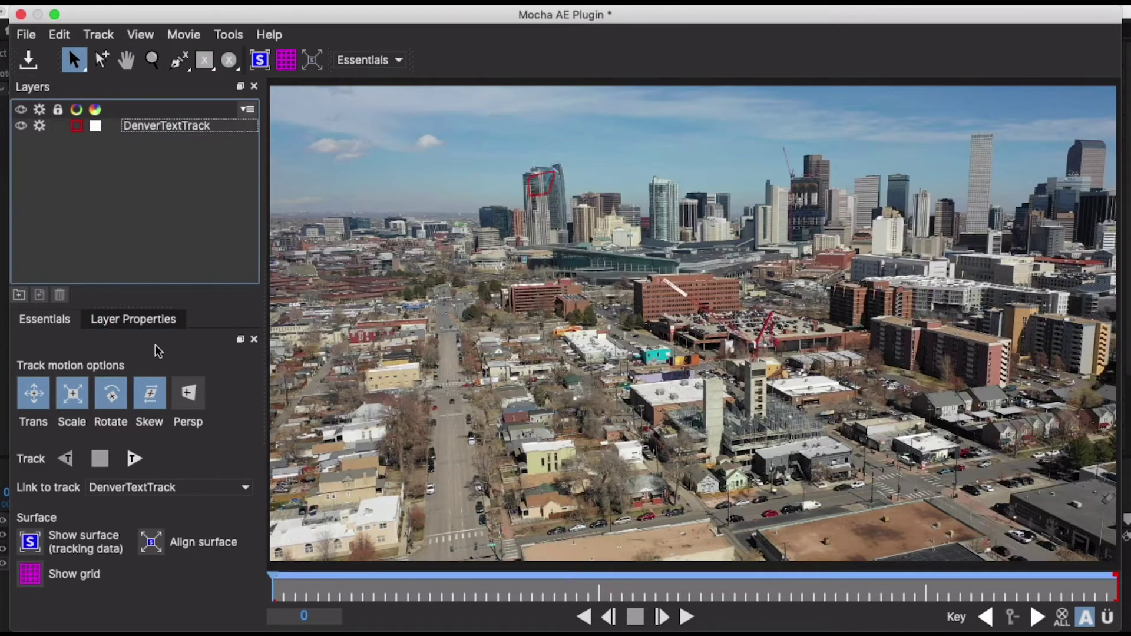
- Track DenverTextTrack forward to frame 75 with skew and rotation off, then save the Mocha project
{"action": "left_click", "coordinate": [151, 400]}
{"action": "left_click", "coordinate": [112, 402]}
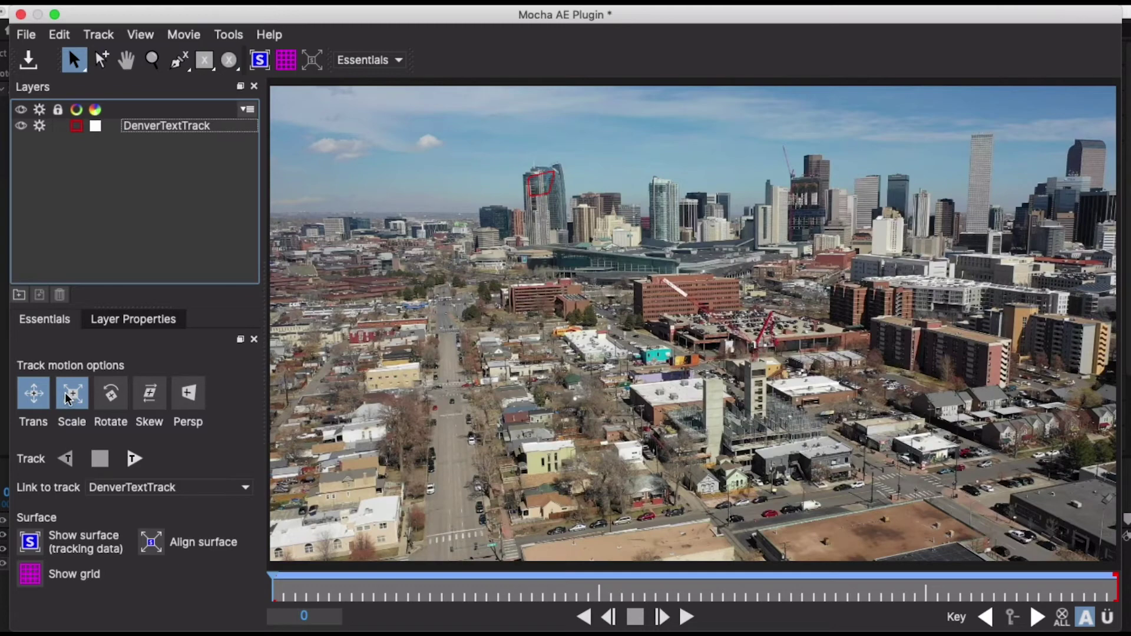
{"action": "left_click", "coordinate": [134, 462]}
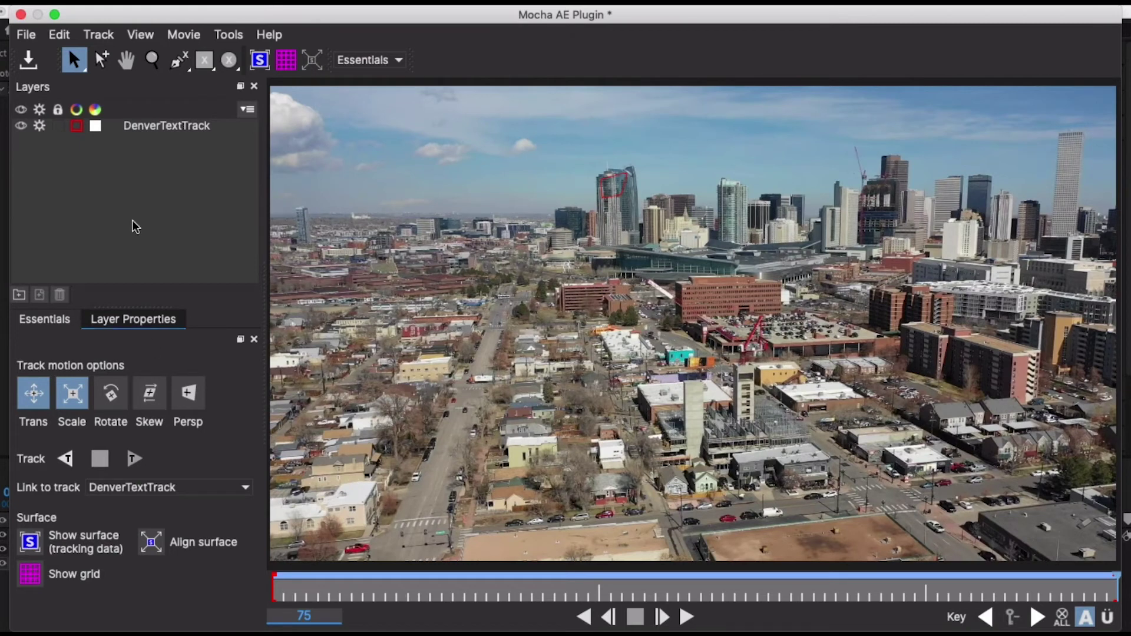
{"action": "left_click", "coordinate": [26, 35]}
{"action": "left_click", "coordinate": [36, 76]}
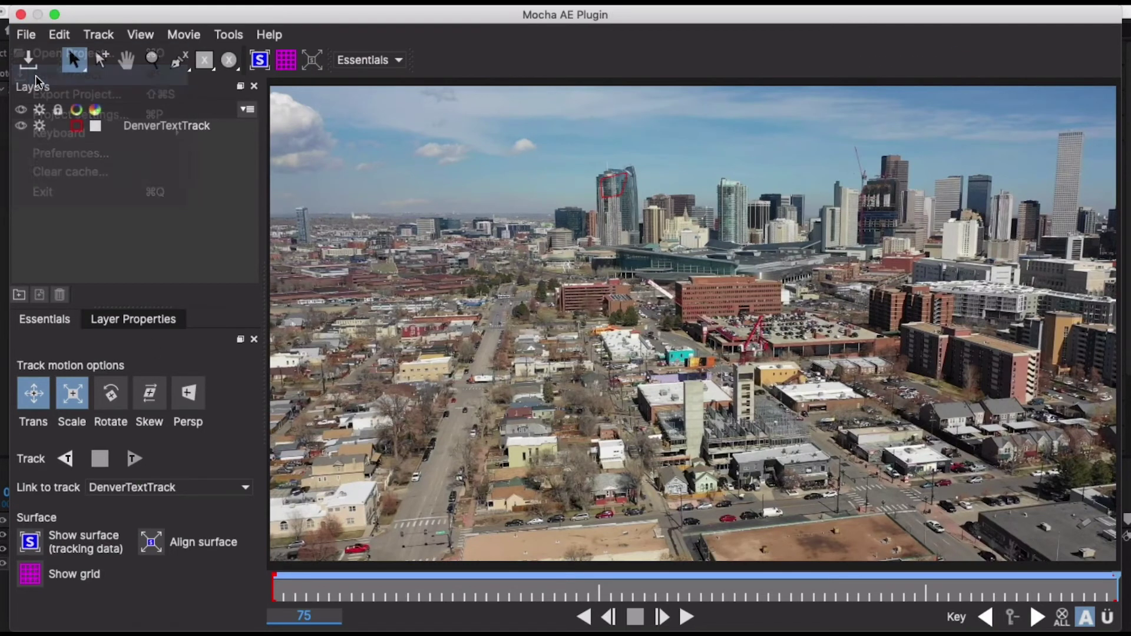
- Return to After Effects and create track data from the DenverTextTrack layer
{"action": "left_click", "coordinate": [22, 16]}
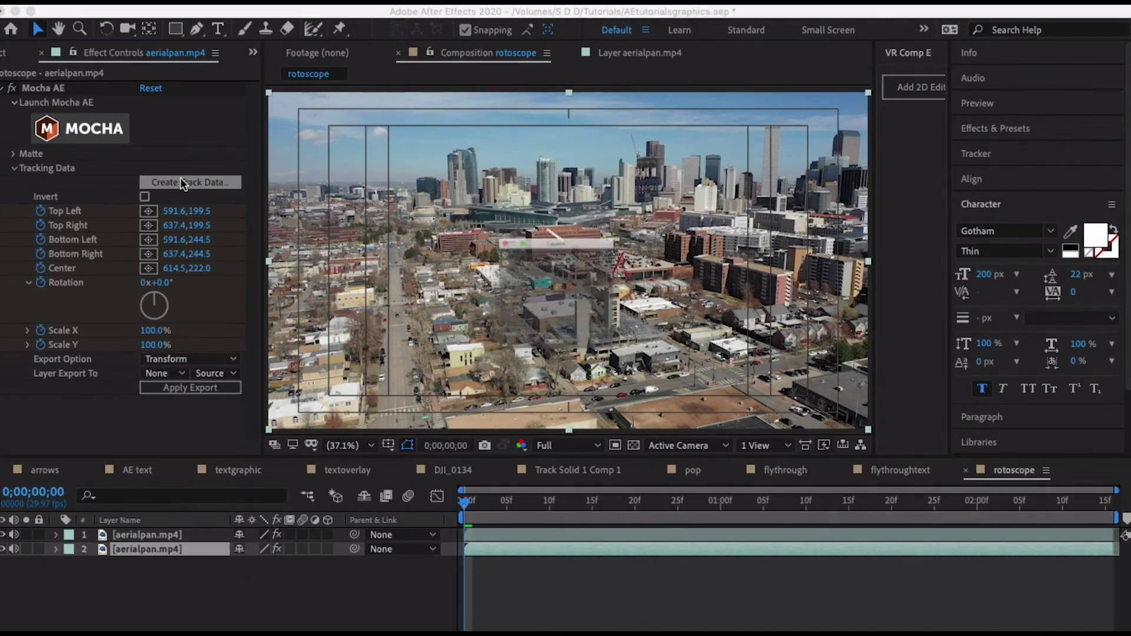
{"action": "left_click", "coordinate": [181, 182]}
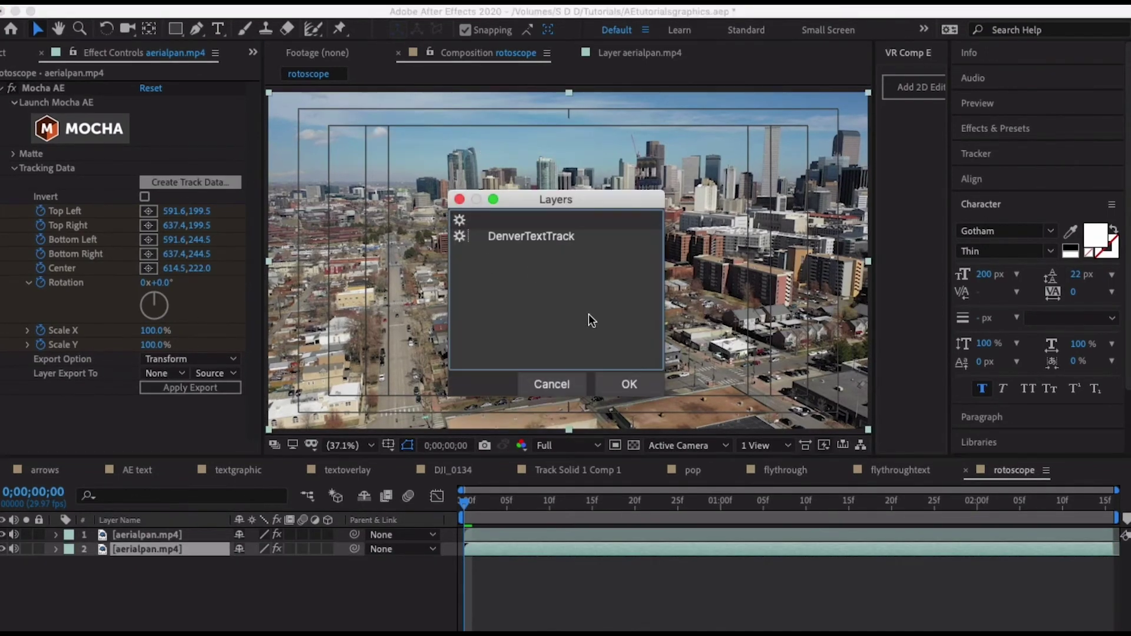
{"action": "left_click", "coordinate": [548, 237]}
{"action": "left_click", "coordinate": [628, 387]}
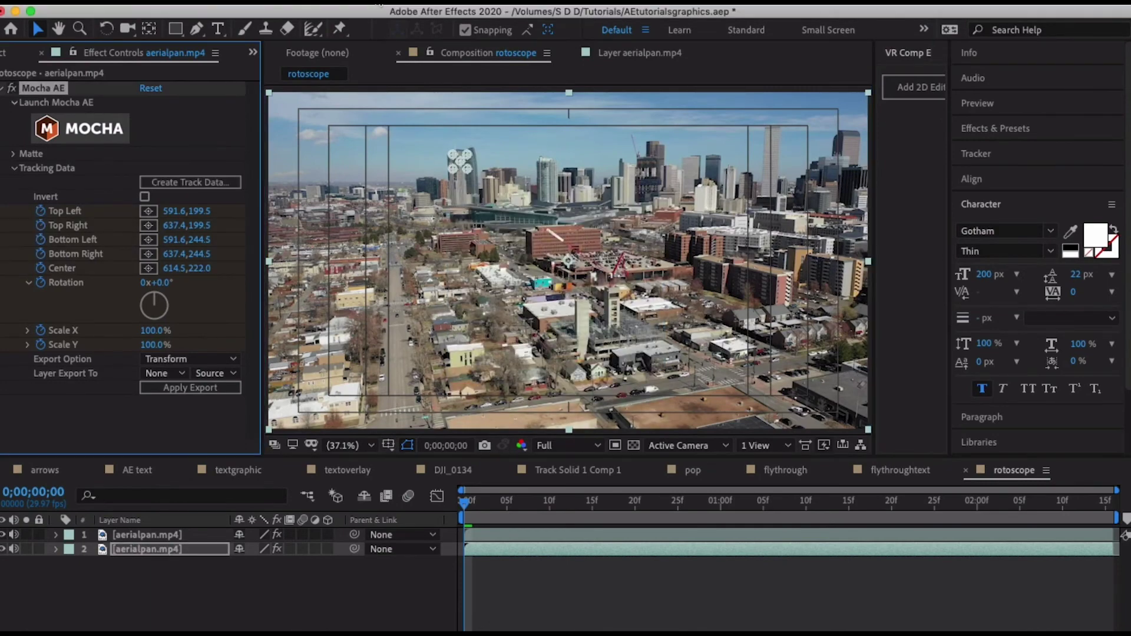
- Add a new Null Object layer, Null 2, to the composition
{"action": "left_click", "coordinate": [283, 2]}
{"action": "mouse_move", "coordinate": [302, 15]}
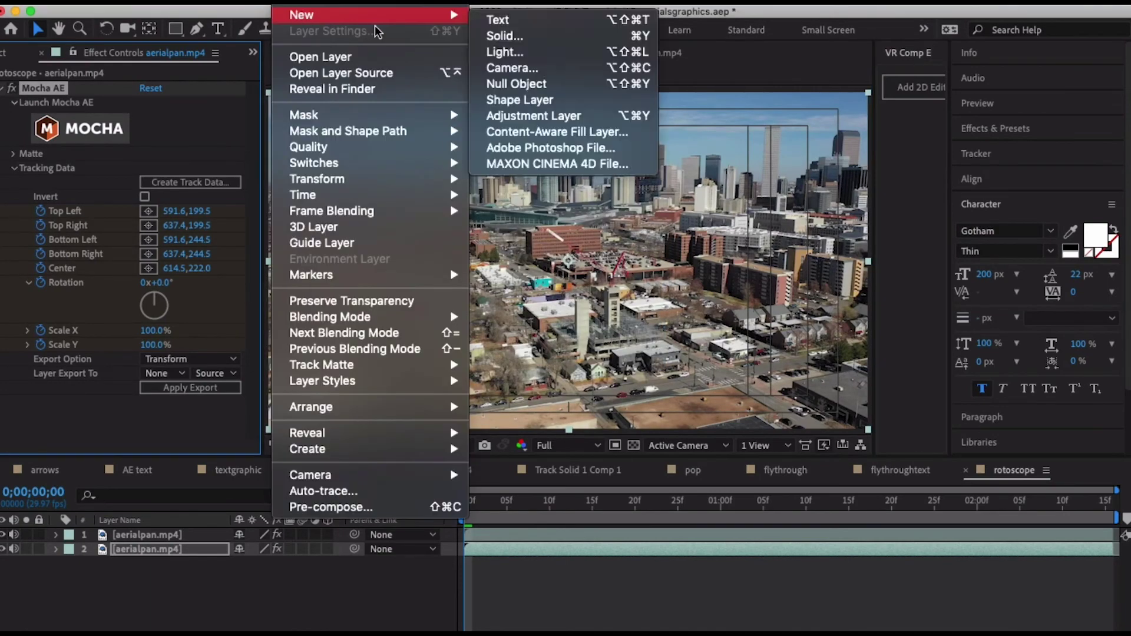
{"action": "left_click", "coordinate": [500, 84]}
{"action": "left_click", "coordinate": [149, 28]}
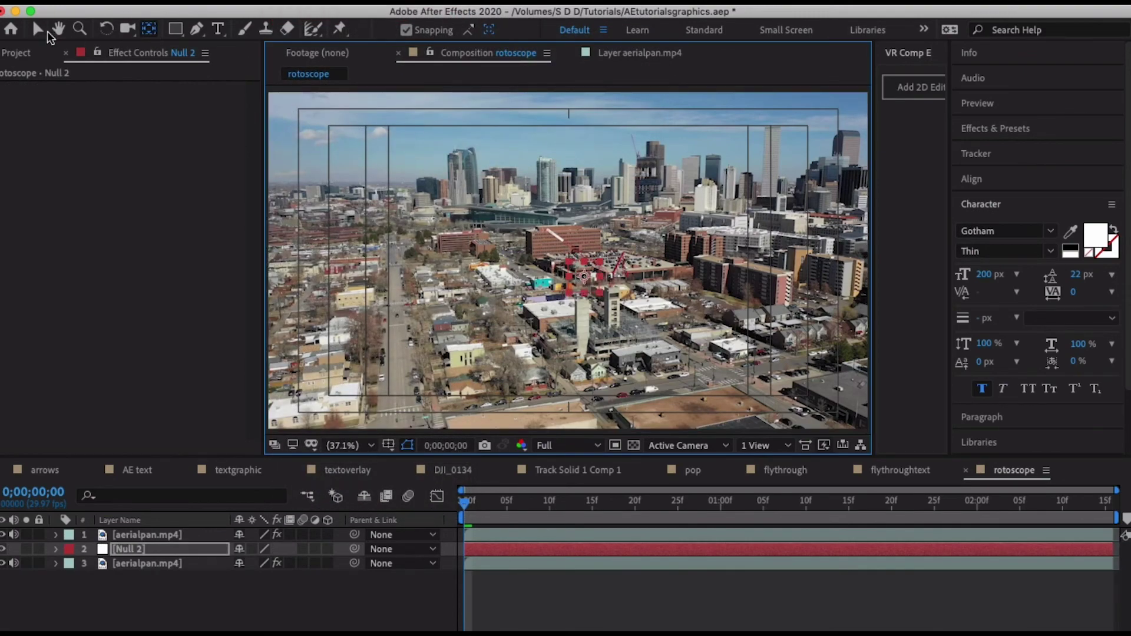
{"action": "left_click", "coordinate": [37, 29]}
- On the aerialpan layer's Mocha effect, set Layer Export To Null 2 and apply export
{"action": "left_click", "coordinate": [147, 564]}
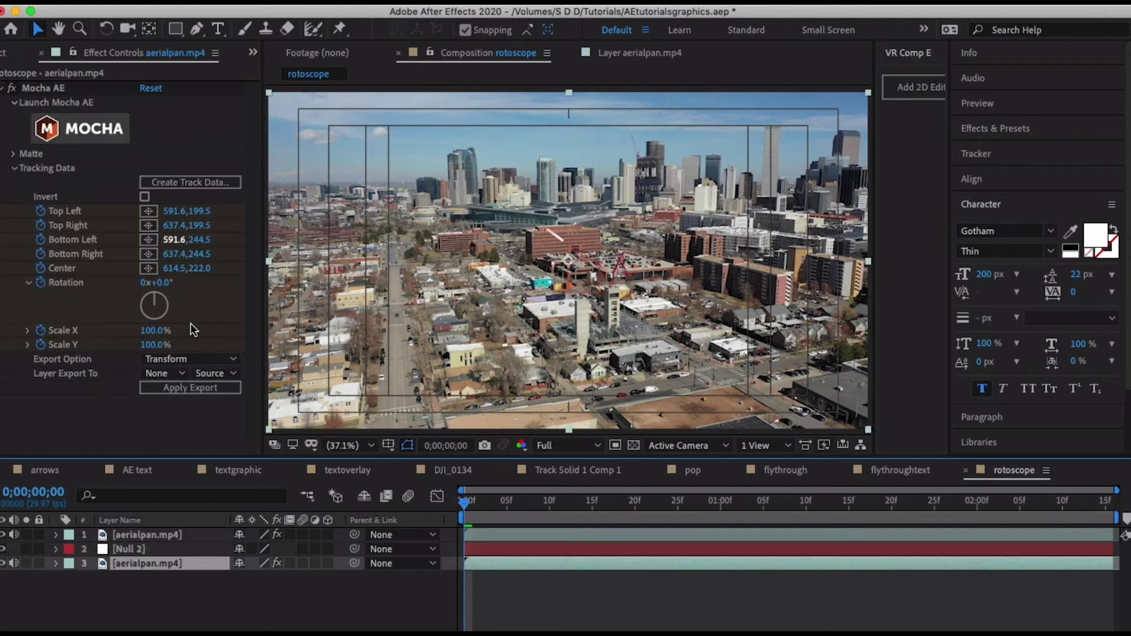
{"action": "left_click", "coordinate": [165, 373]}
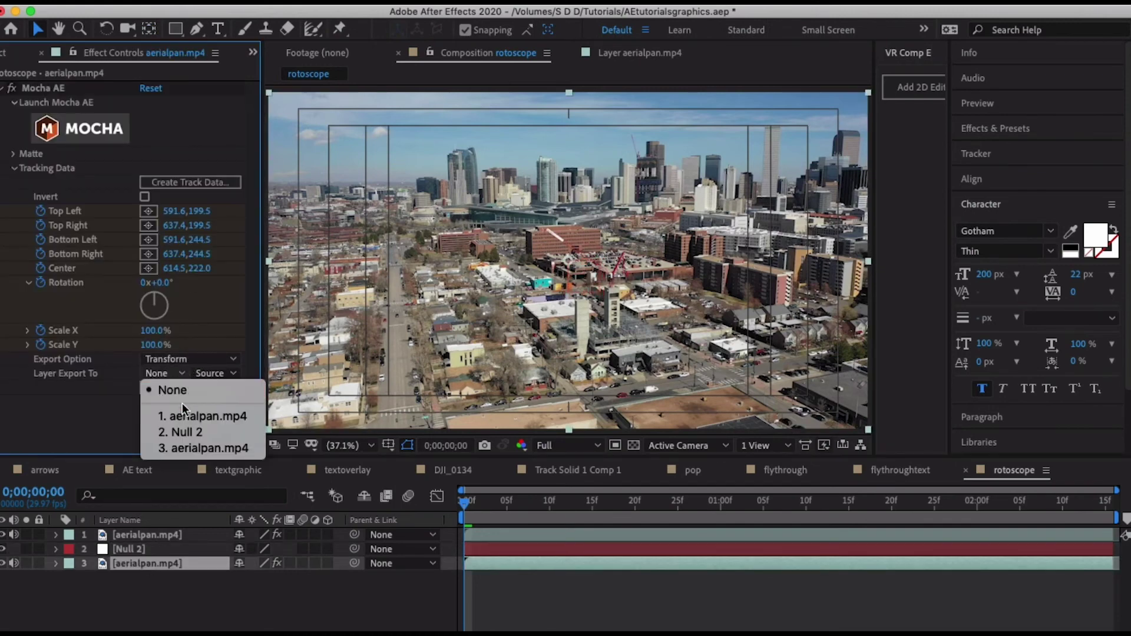
{"action": "left_click", "coordinate": [184, 433]}
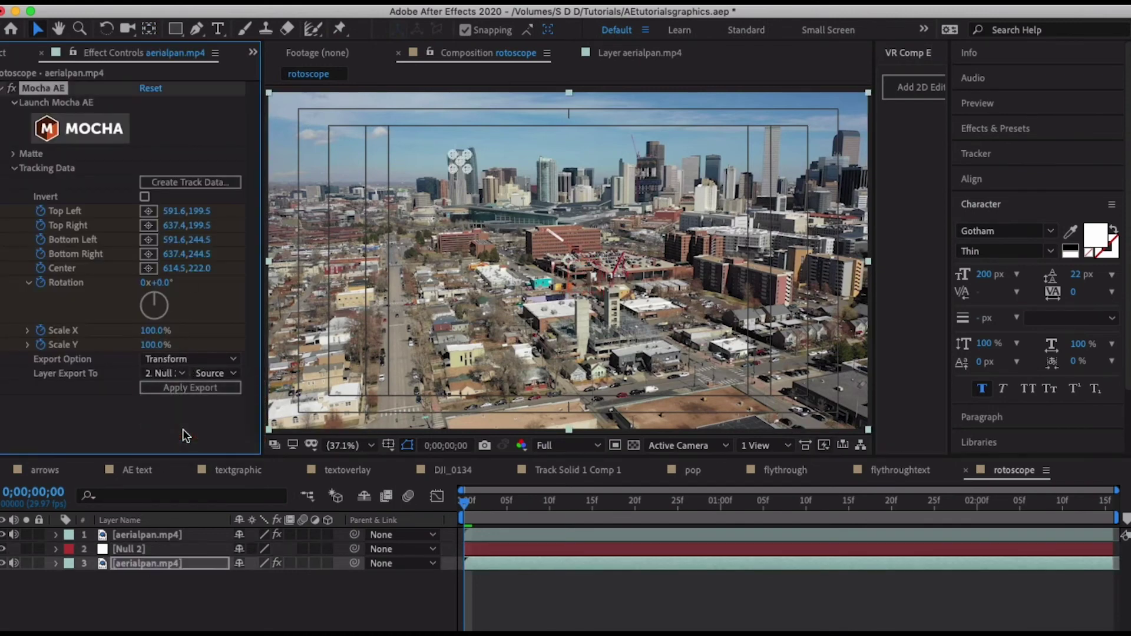
{"action": "left_click", "coordinate": [188, 387]}
{"action": "left_click", "coordinate": [193, 590]}
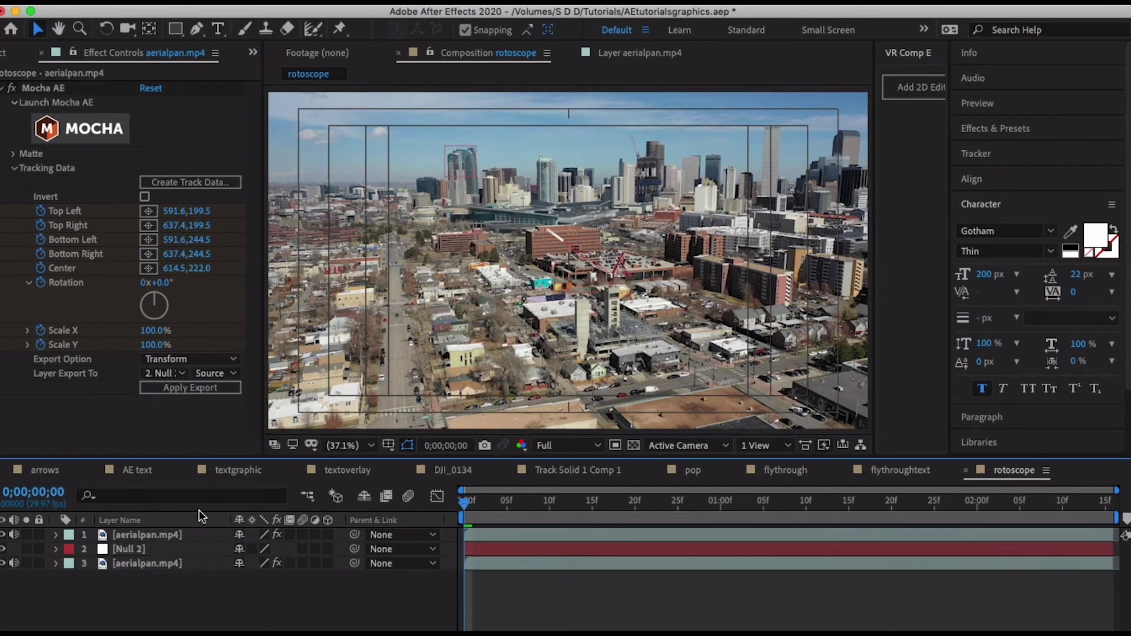
- Create a text layer over the skyline reading DENVER
{"action": "left_click", "coordinate": [218, 28]}
{"action": "left_click", "coordinate": [495, 152]}
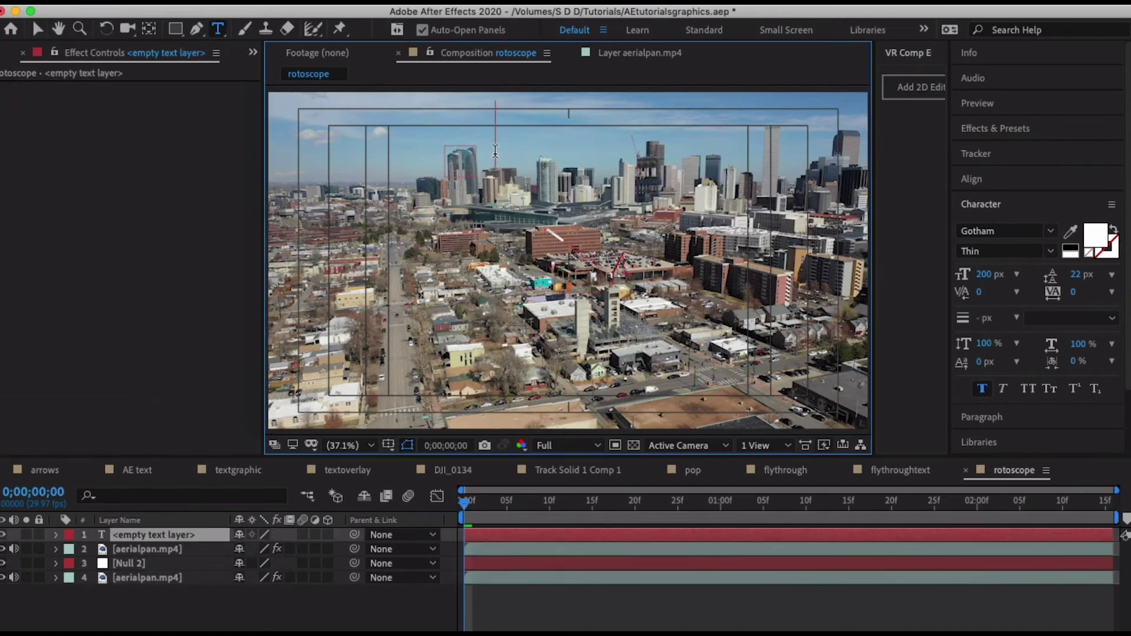
{"action": "type", "text": "ENVER"}
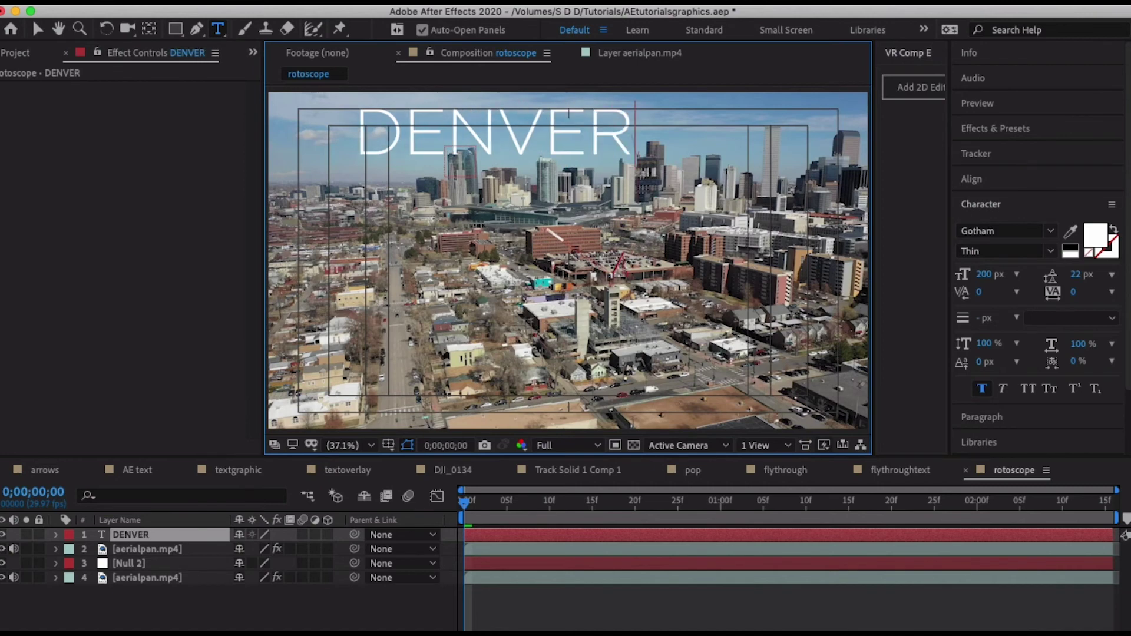
{"action": "left_click", "coordinate": [37, 28]}
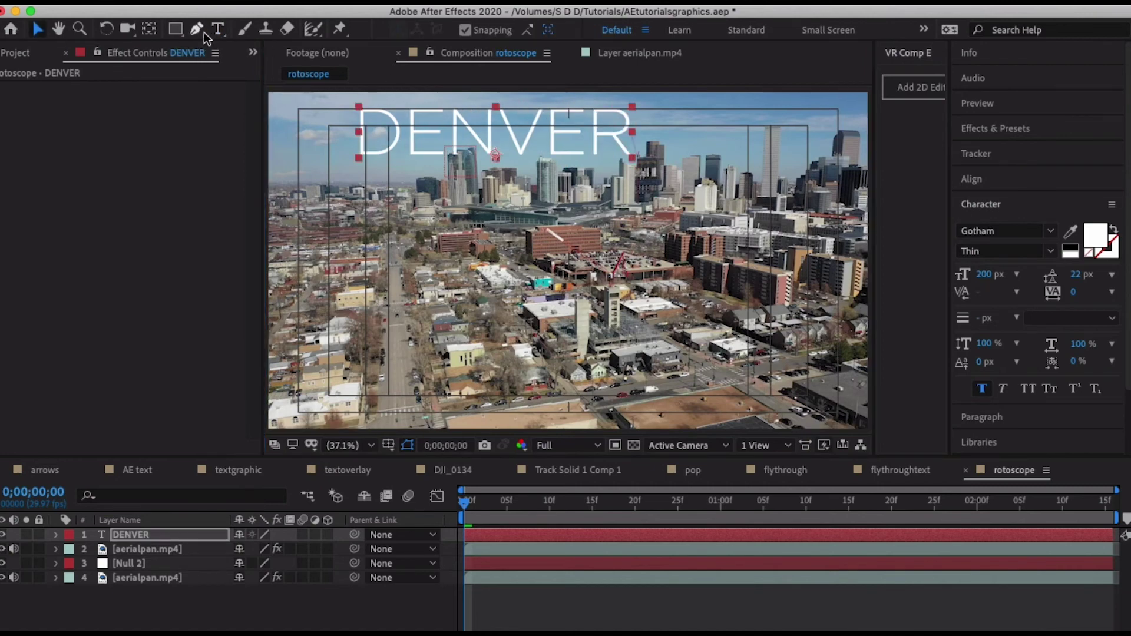
- Move DENVER's anchor to its lower-left corner, reposition the title, and parent it to Null 2
{"action": "left_click_drag", "start_coordinate": [496, 154], "coordinate": [358, 158]}
{"action": "left_click", "coordinate": [37, 28]}
{"action": "left_click_drag", "start_coordinate": [404, 114], "coordinate": [511, 125]}
{"action": "left_click", "coordinate": [199, 601]}
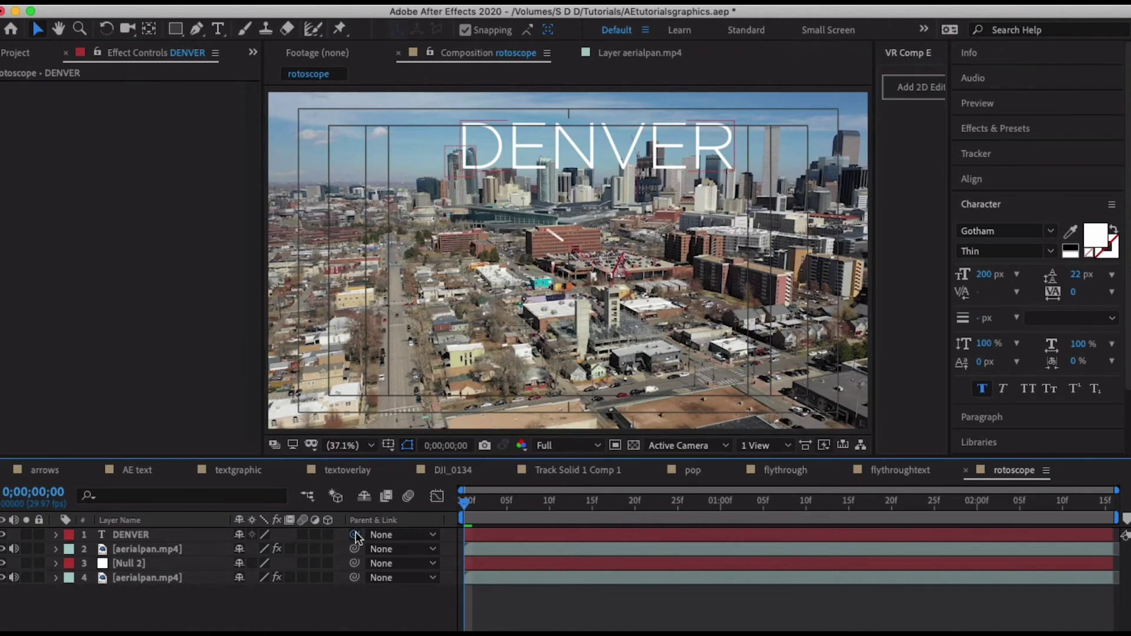
{"action": "left_click_drag", "start_coordinate": [355, 535], "coordinate": [154, 537]}
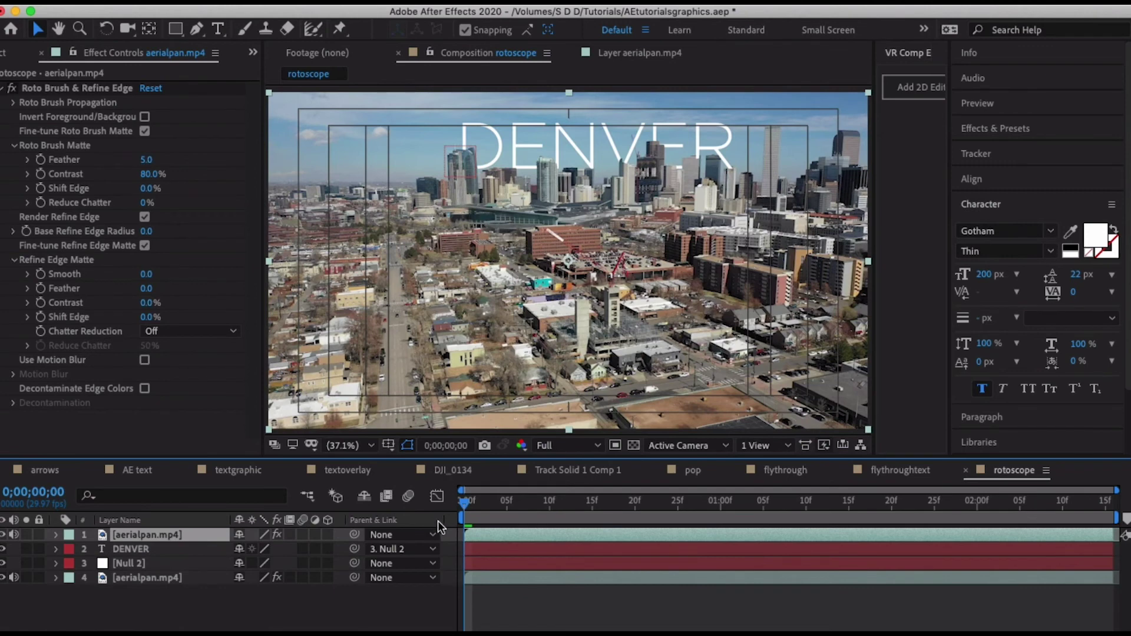
{"action": "key", "text": "space"}
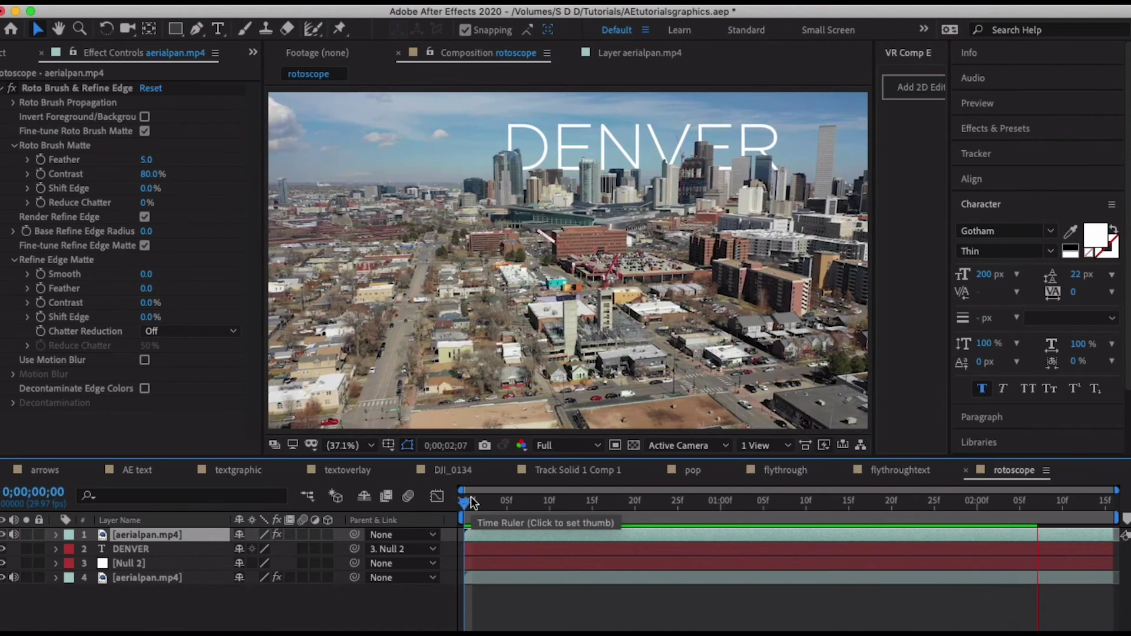
{"action": "key", "text": "space"}
{"action": "left_click_drag", "start_coordinate": [480, 502], "coordinate": [455, 508]}
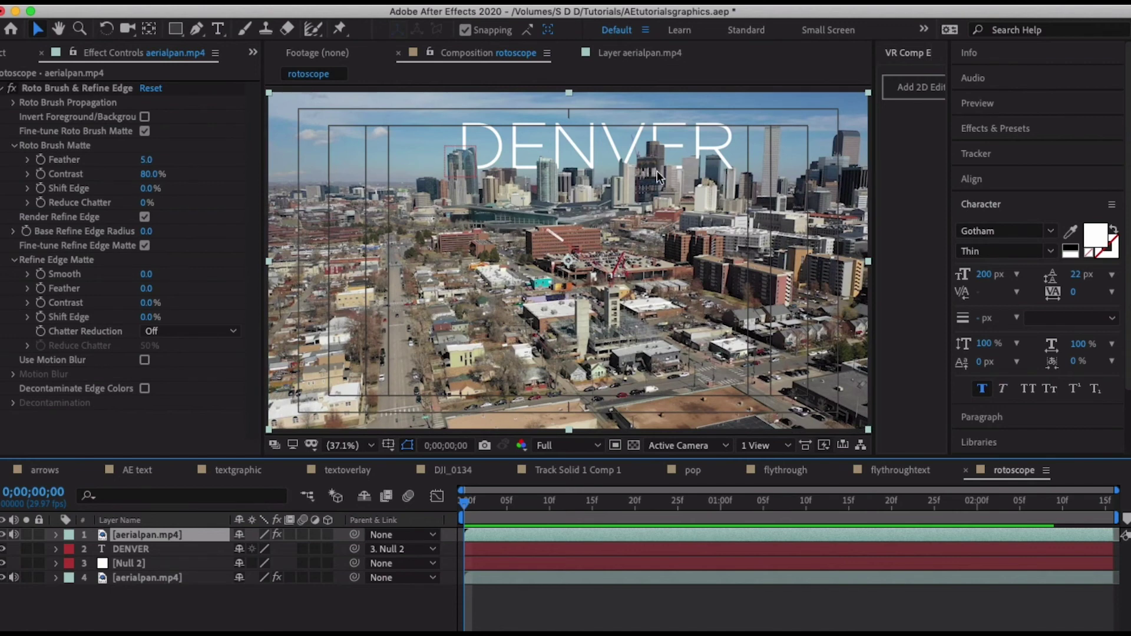
{"action": "left_click_drag", "start_coordinate": [476, 508], "coordinate": [580, 507]}
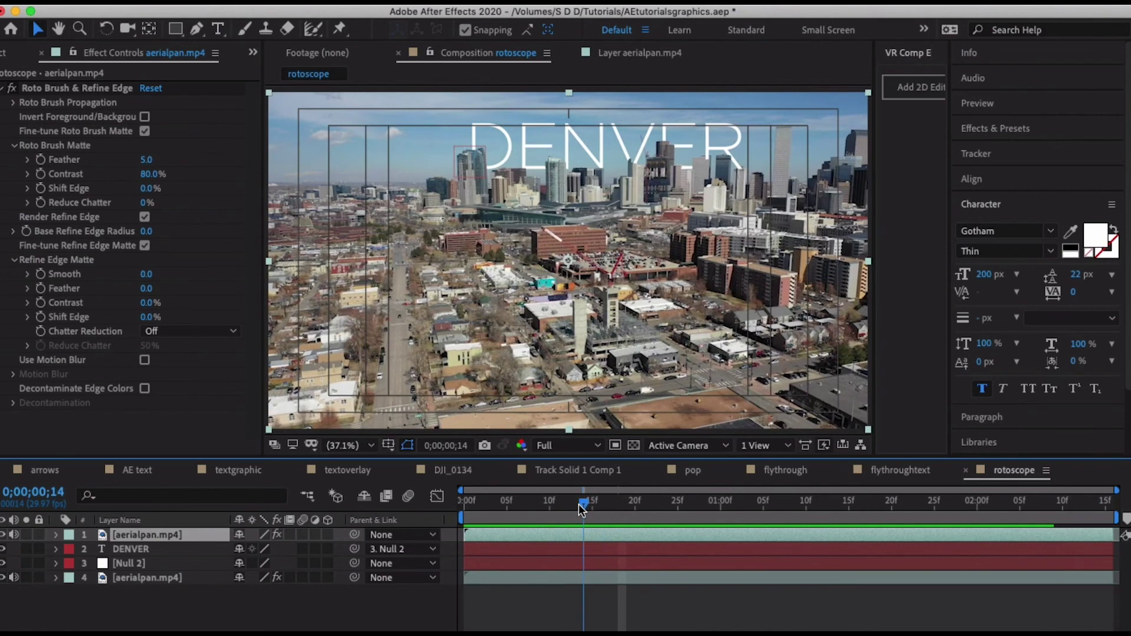
{"action": "left_click", "coordinate": [164, 581]}
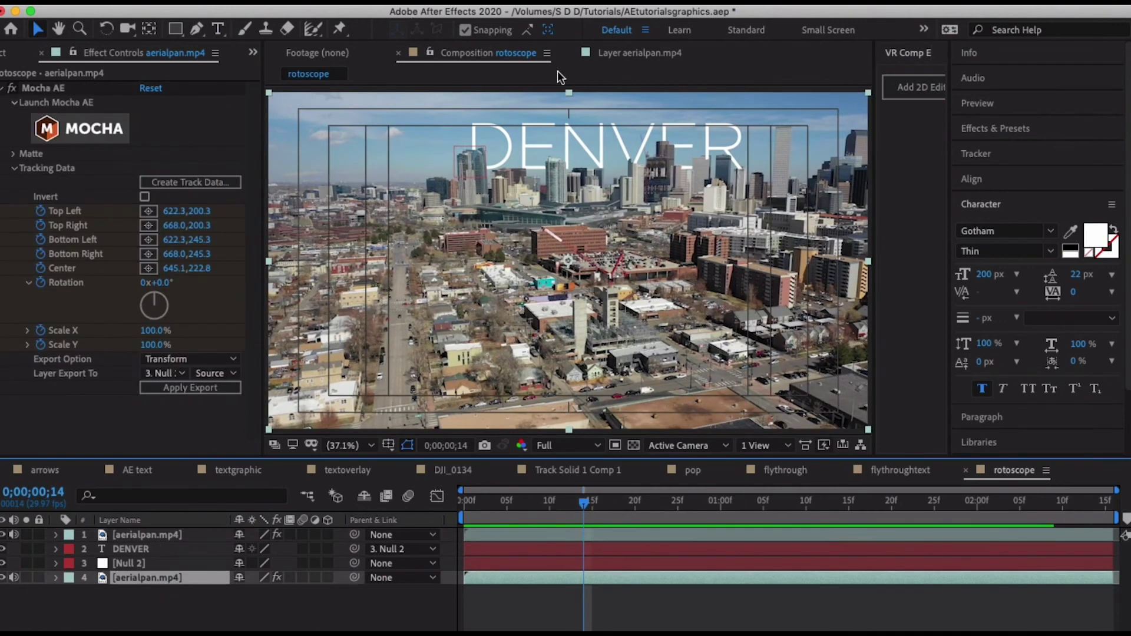
- Open the roto-brushed skyline layer, toggle its outline, zoom in, and check a later frame
{"action": "left_click", "coordinate": [628, 54]}
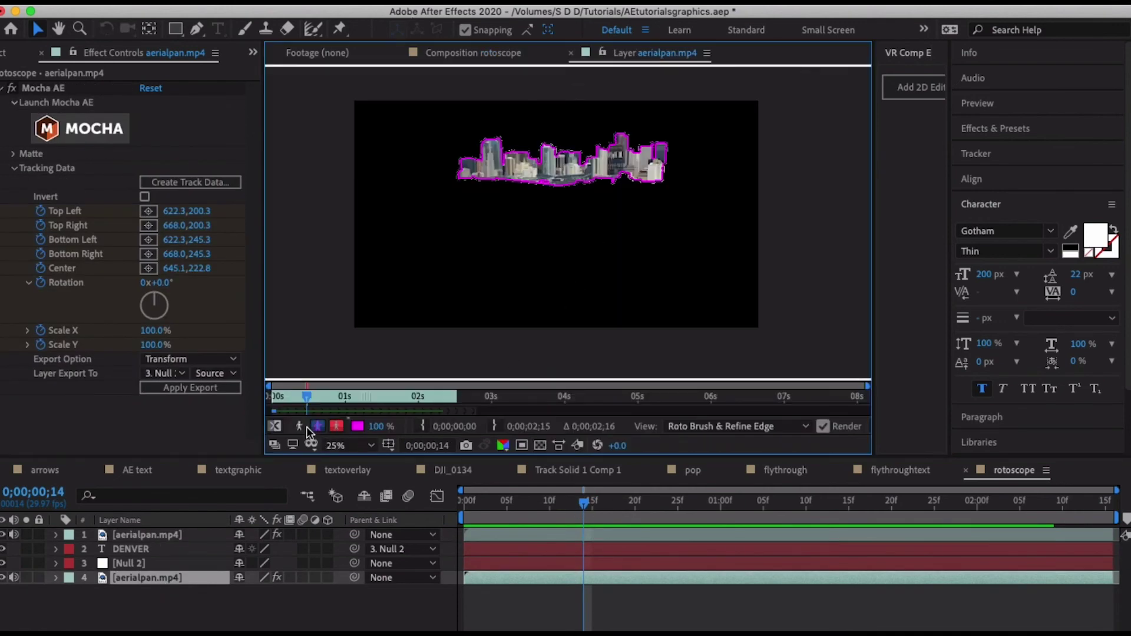
{"action": "left_click", "coordinate": [318, 426]}
{"action": "left_click", "coordinate": [317, 426]}
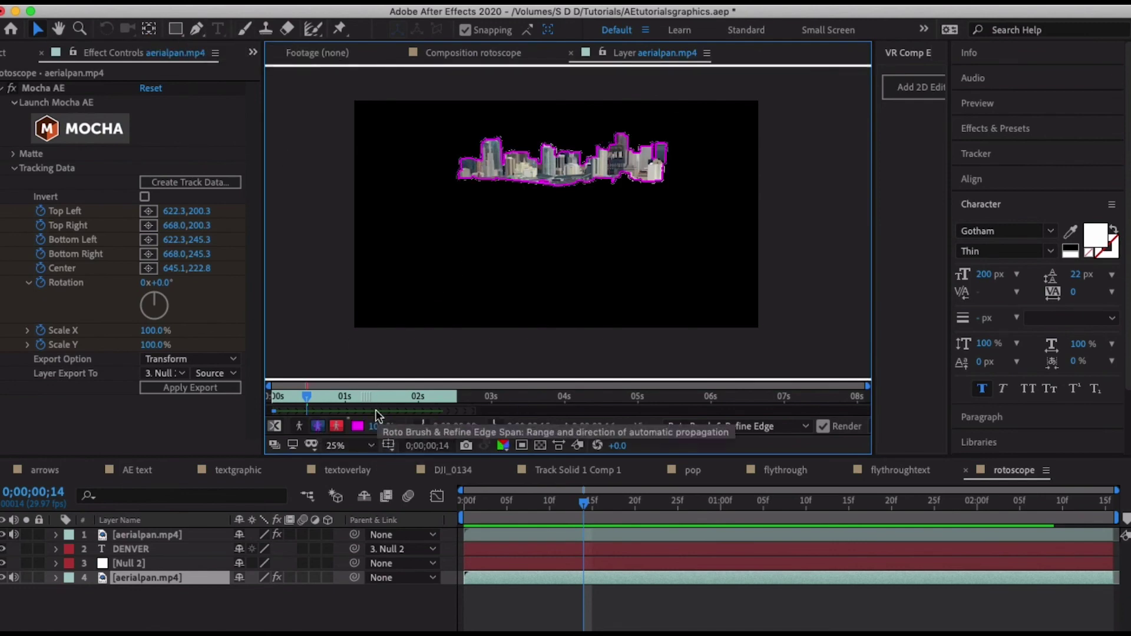
{"action": "key", "text": "period"}
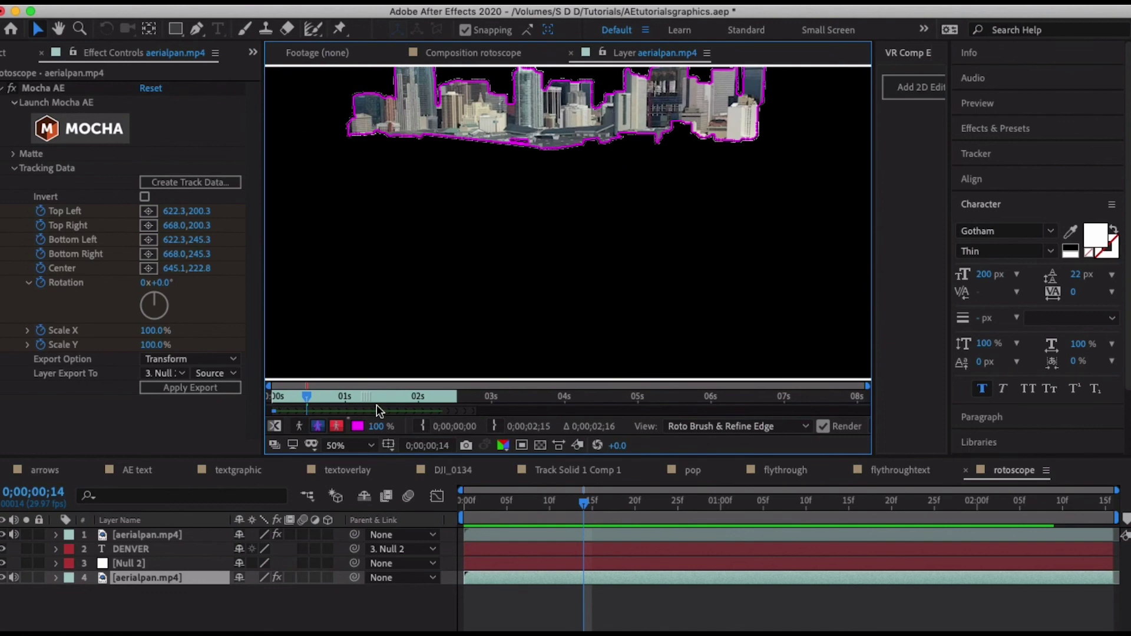
{"action": "mouse_move", "coordinate": [304, 396]}
{"action": "left_mouse_down"}
{"action": "mouse_move", "coordinate": [433, 393]}
{"action": "mouse_move", "coordinate": [323, 395]}
{"action": "left_mouse_up"}
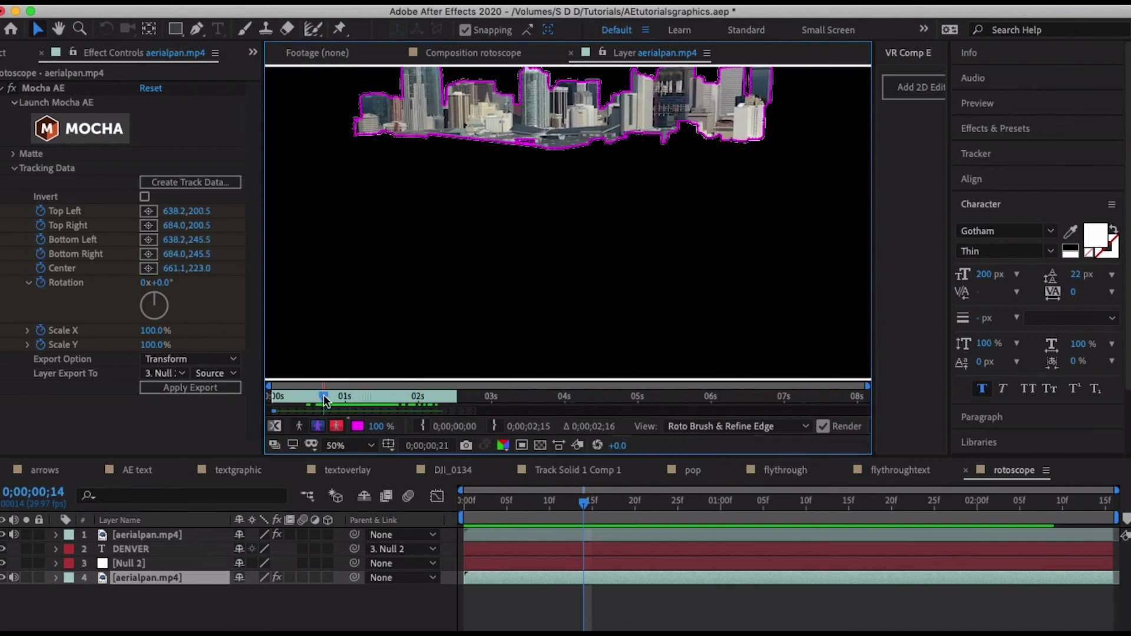
- Compare the skyline matte as outline, white silhouette, and red overlay views
{"action": "key", "text": "KP_1"}
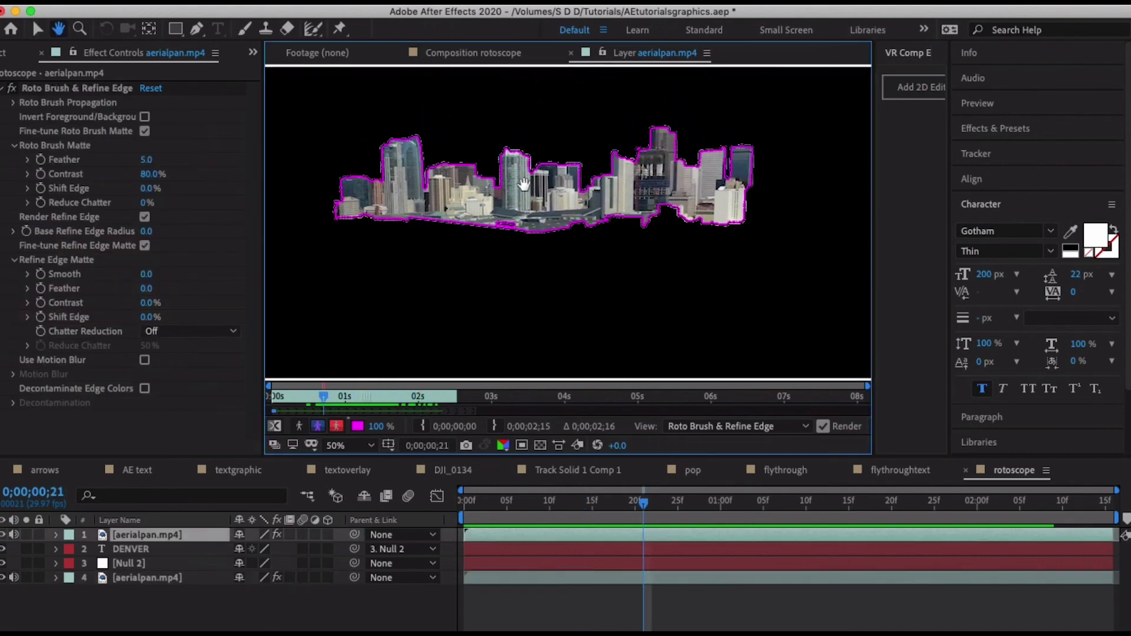
{"action": "left_click", "coordinate": [317, 426]}
{"action": "left_click", "coordinate": [300, 426]}
{"action": "left_click", "coordinate": [317, 426]}
{"action": "left_click", "coordinate": [317, 426]}
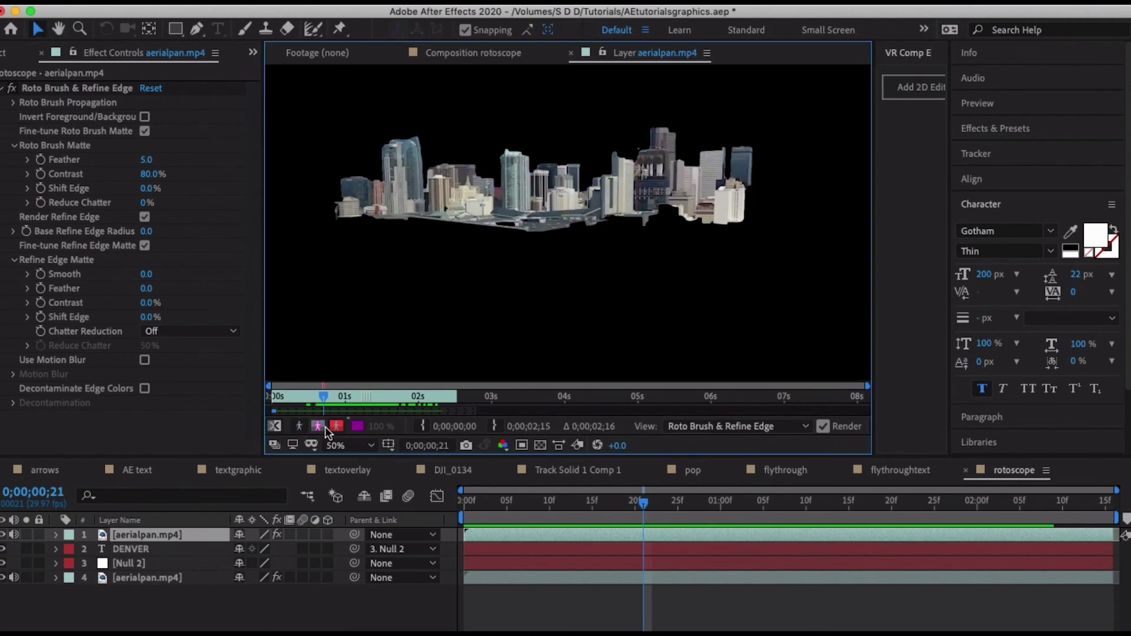
{"action": "left_click", "coordinate": [336, 426]}
{"action": "left_click", "coordinate": [317, 426]}
{"action": "left_click", "coordinate": [337, 426]}
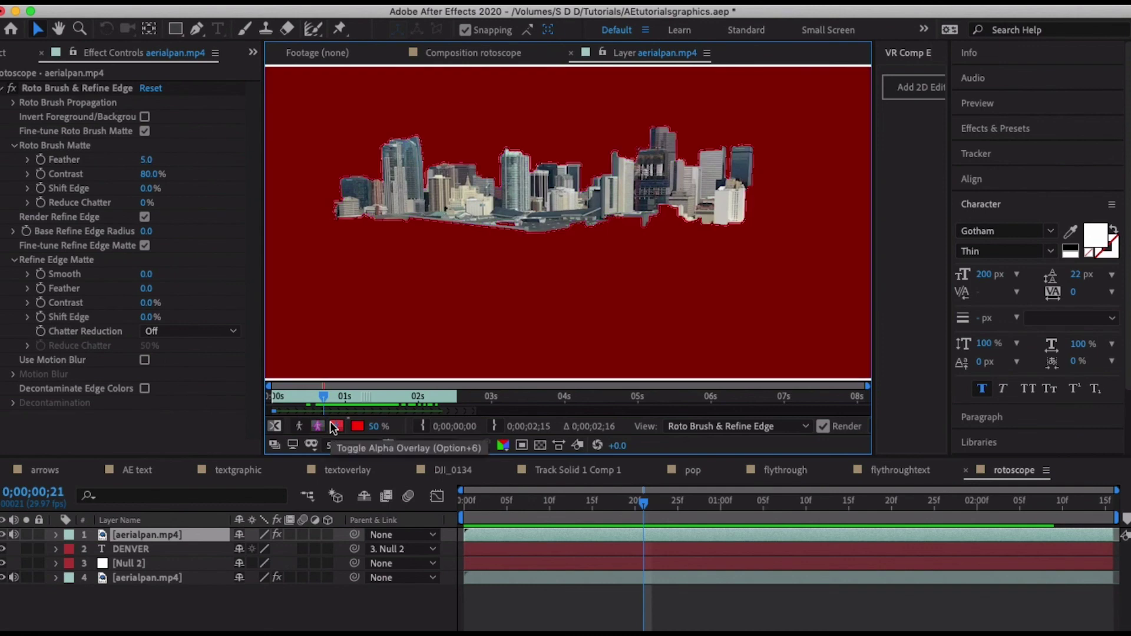
- Restack both aerialpan footage layers above the DENVER title in the full composition
{"action": "left_click_drag", "start_coordinate": [151, 577], "coordinate": [143, 544]}
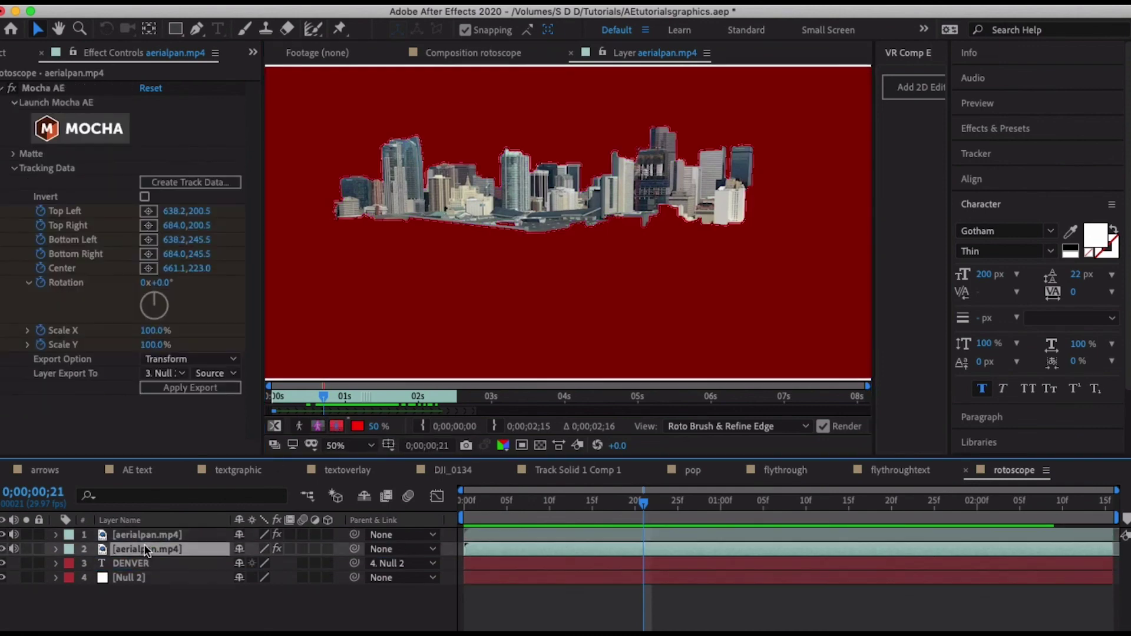
{"action": "left_click", "coordinate": [148, 537]}
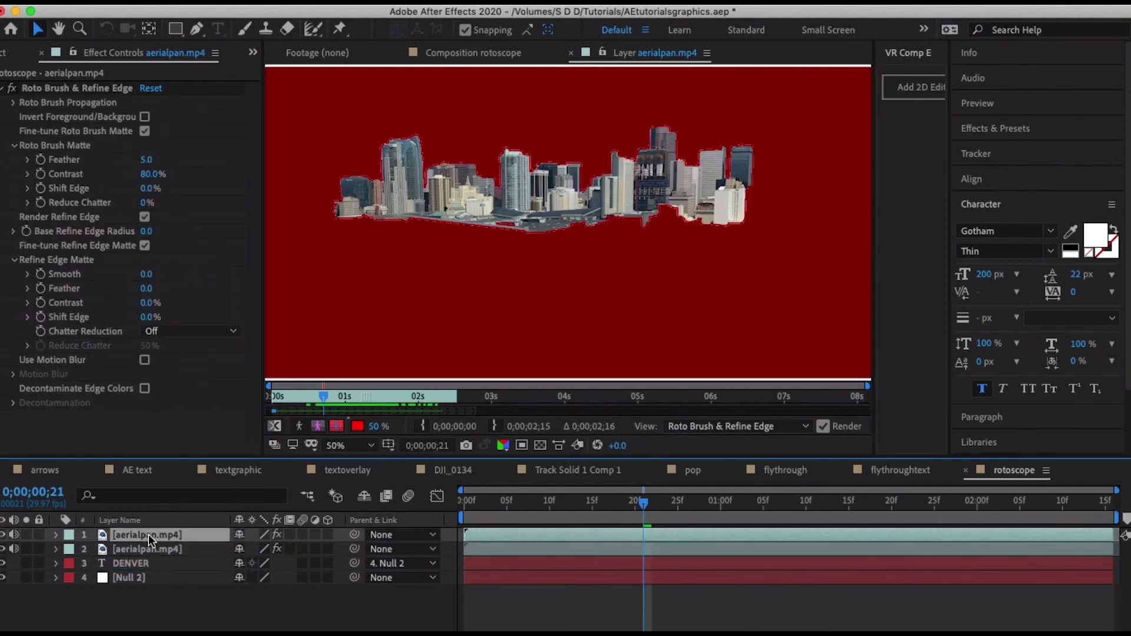
{"action": "left_click", "coordinate": [484, 53]}
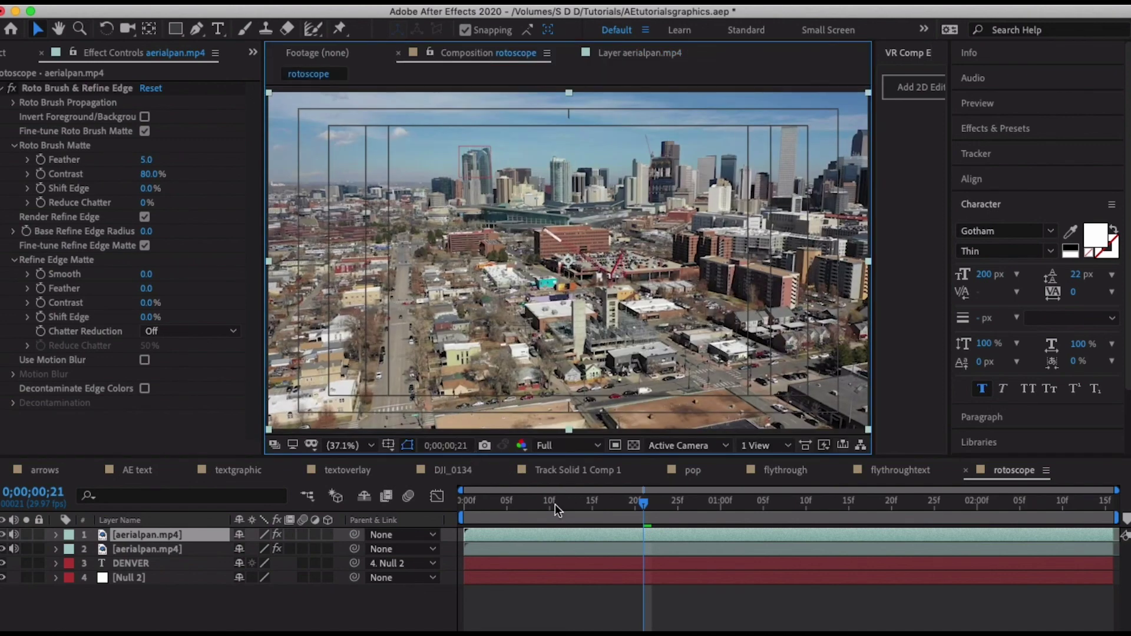
{"action": "left_click_drag", "start_coordinate": [555, 504], "coordinate": [506, 502]}
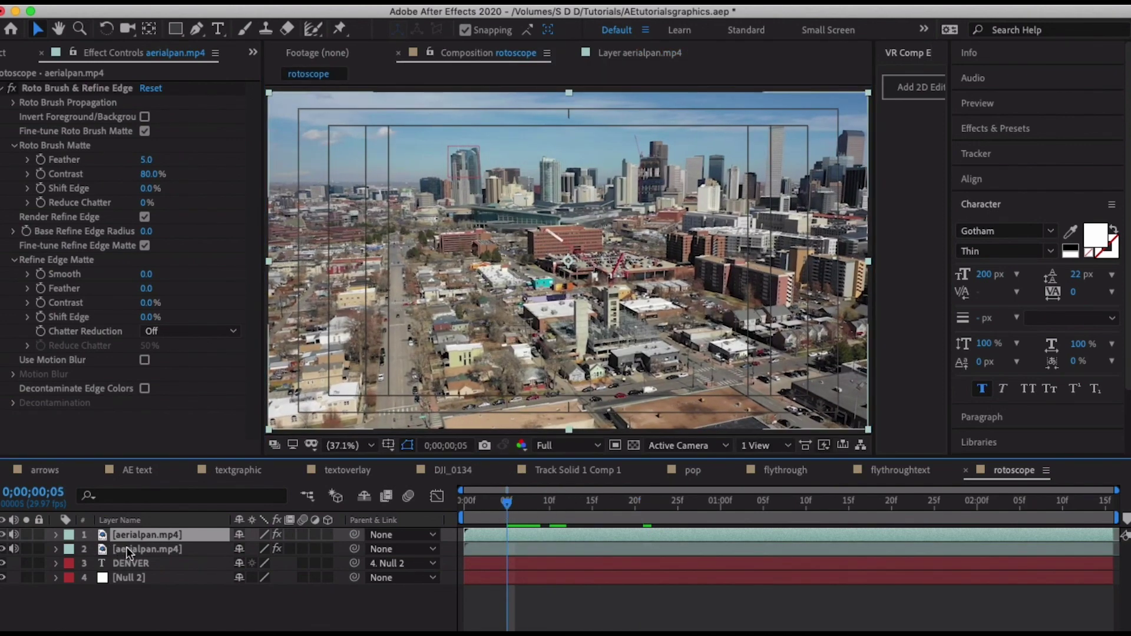
{"action": "mouse_move", "coordinate": [126, 547]}
{"action": "left_mouse_down"}
{"action": "mouse_move", "coordinate": [139, 531]}
{"action": "mouse_move", "coordinate": [137, 554]}
{"action": "left_mouse_up"}
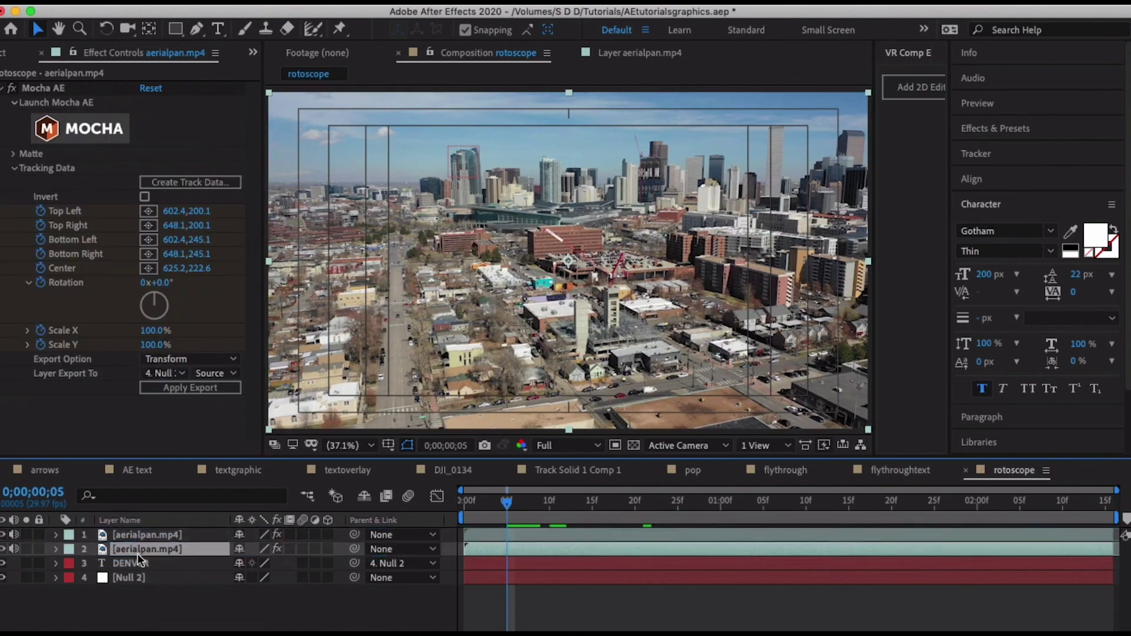